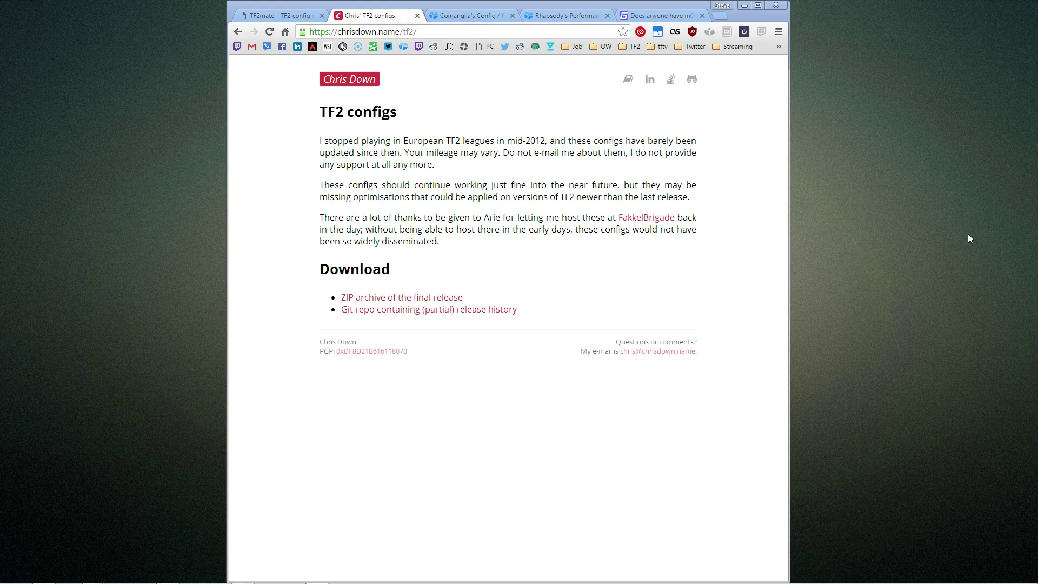
Read the high-FPS config posted in the GameFAQs thread, then return to the TF2 configs download page.
{"action": "left_click", "coordinate": [655, 17]}
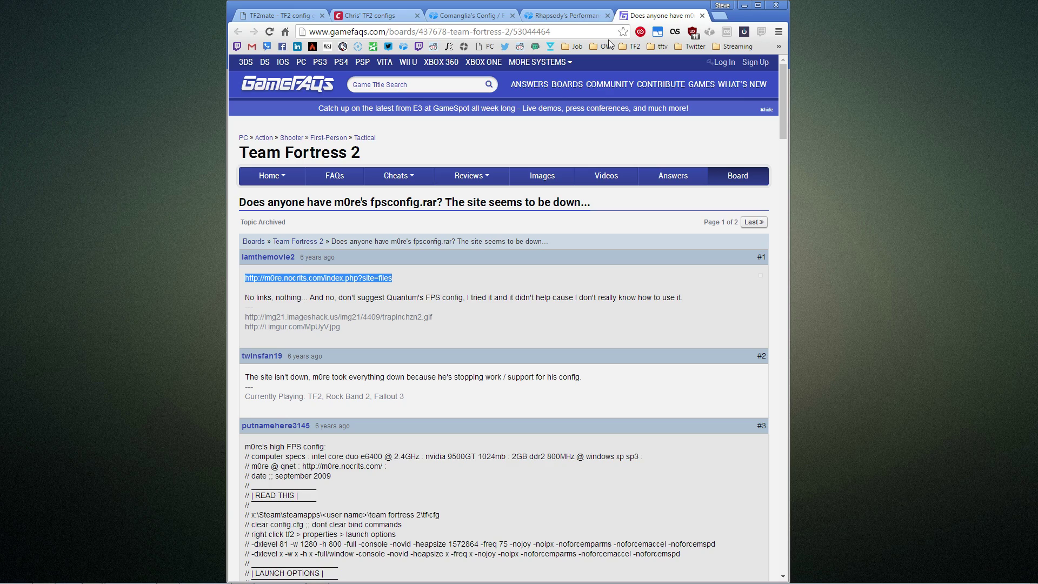
{"action": "left_click", "coordinate": [713, 139]}
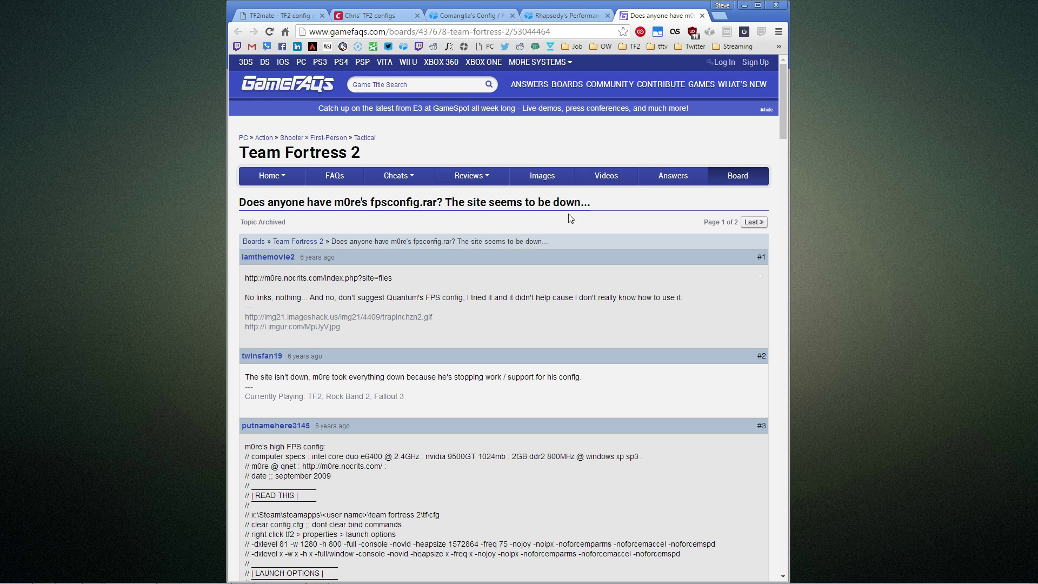
{"action": "scroll", "coordinate": [542, 222], "scroll_direction": "down", "scroll_amount": 13}
{"action": "scroll", "coordinate": [542, 225], "scroll_direction": "down", "scroll_amount": 15}
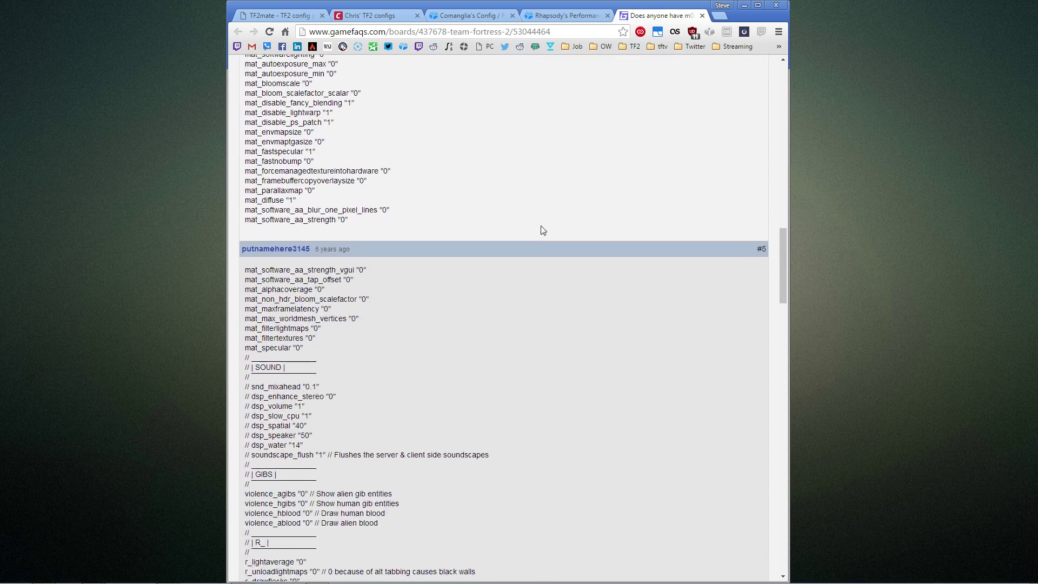
{"action": "key", "text": "ctrl+2"}
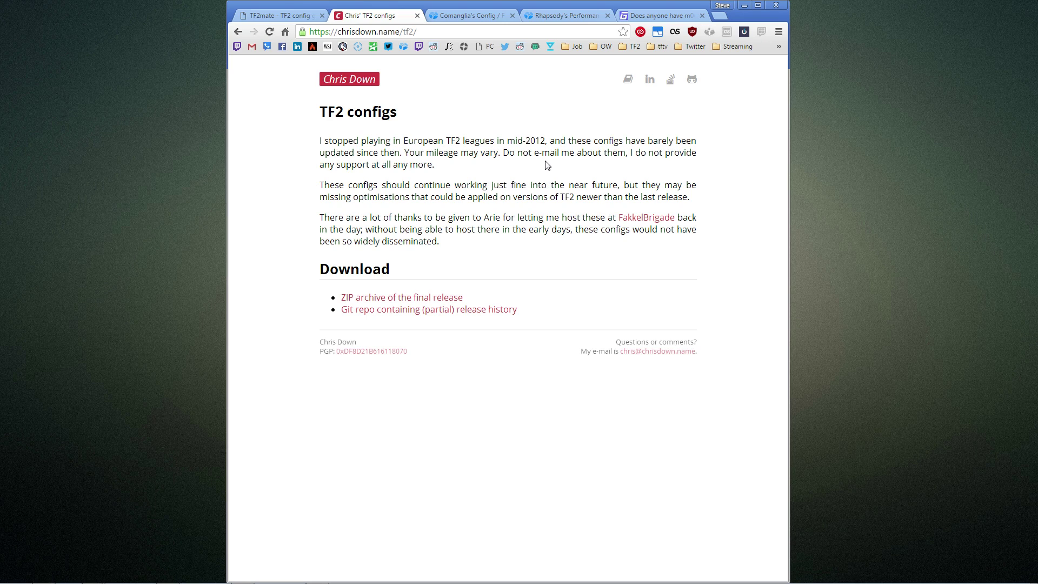
Compare the FPS config guide with the TF2 configs page, ending on Rhapsody's Performance Config thread.
{"action": "left_click", "coordinate": [475, 19]}
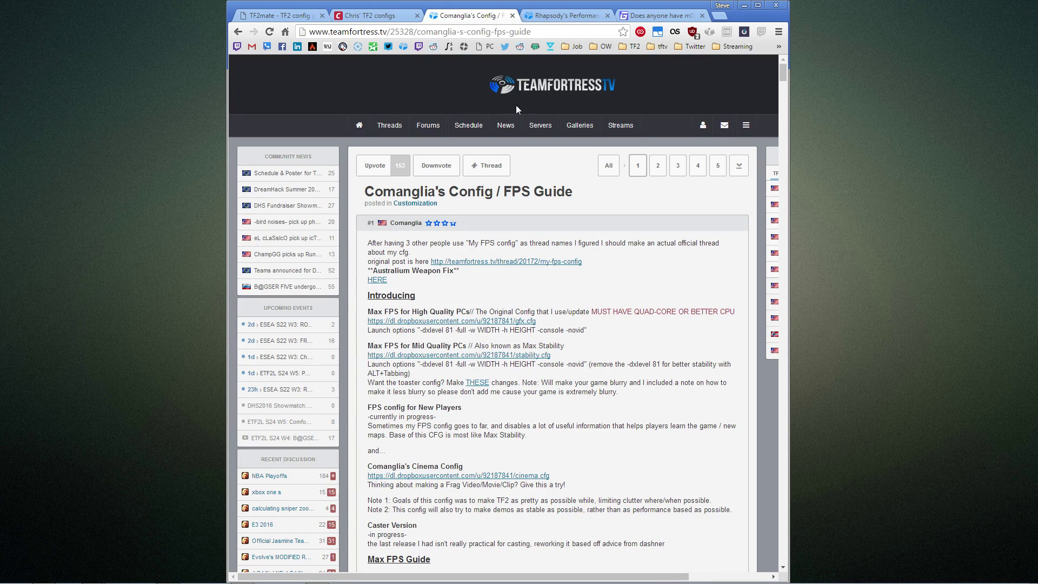
{"action": "left_click", "coordinate": [569, 15]}
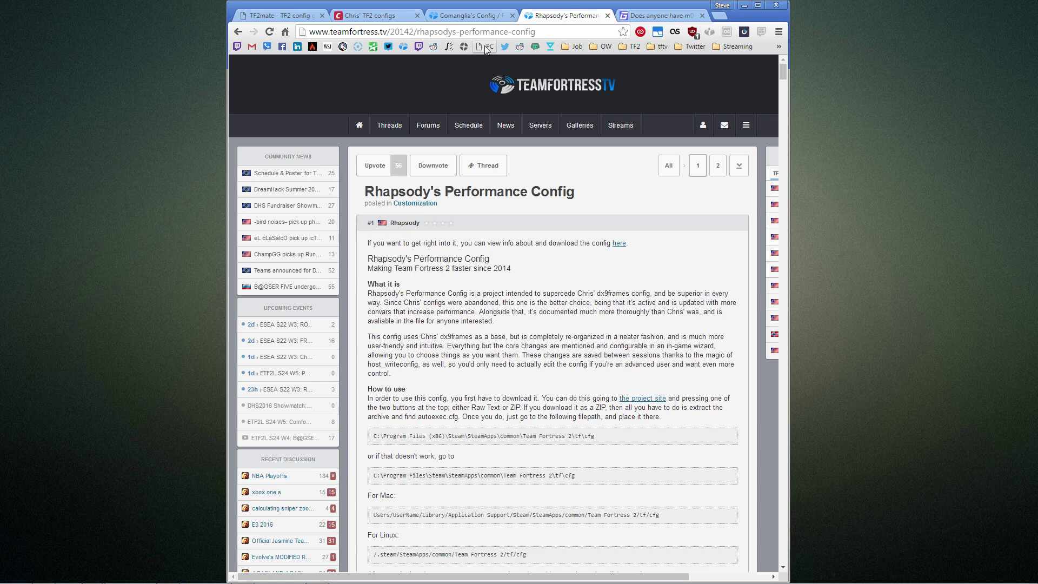
{"action": "left_click", "coordinate": [352, 13]}
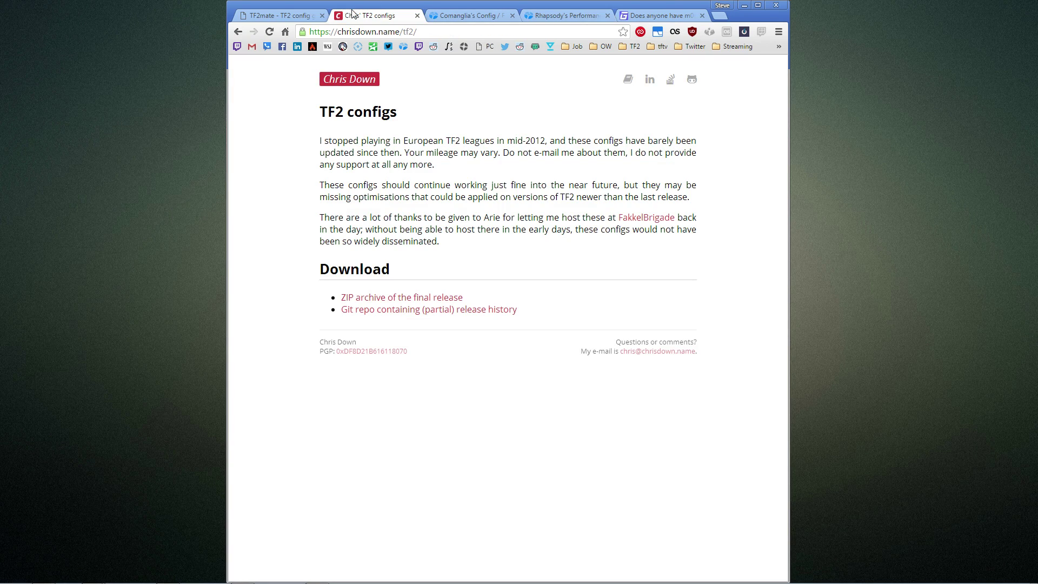
{"action": "left_click", "coordinate": [457, 15]}
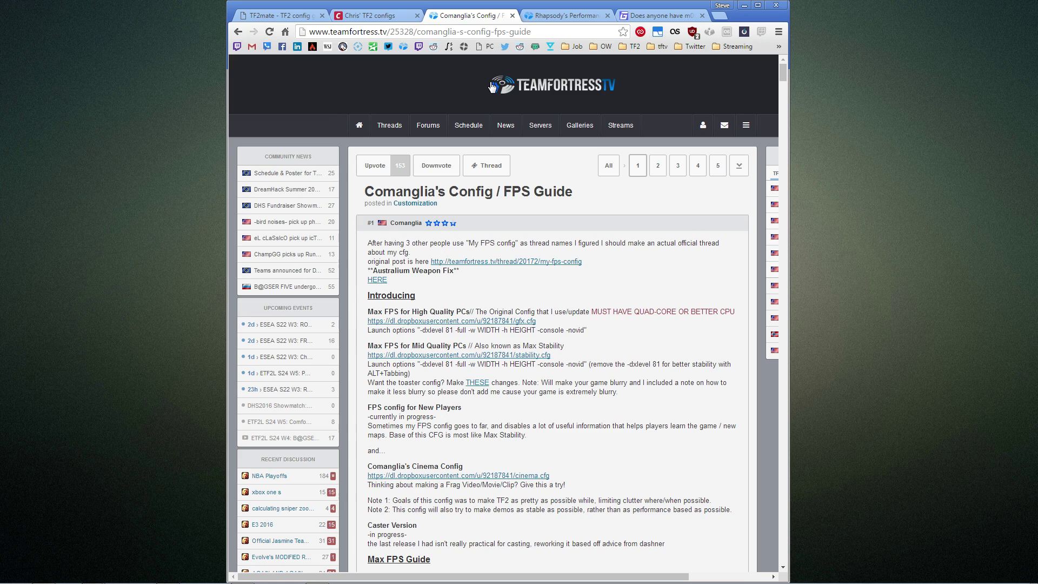
{"action": "scroll", "coordinate": [527, 230], "scroll_direction": "down", "scroll_amount": 7}
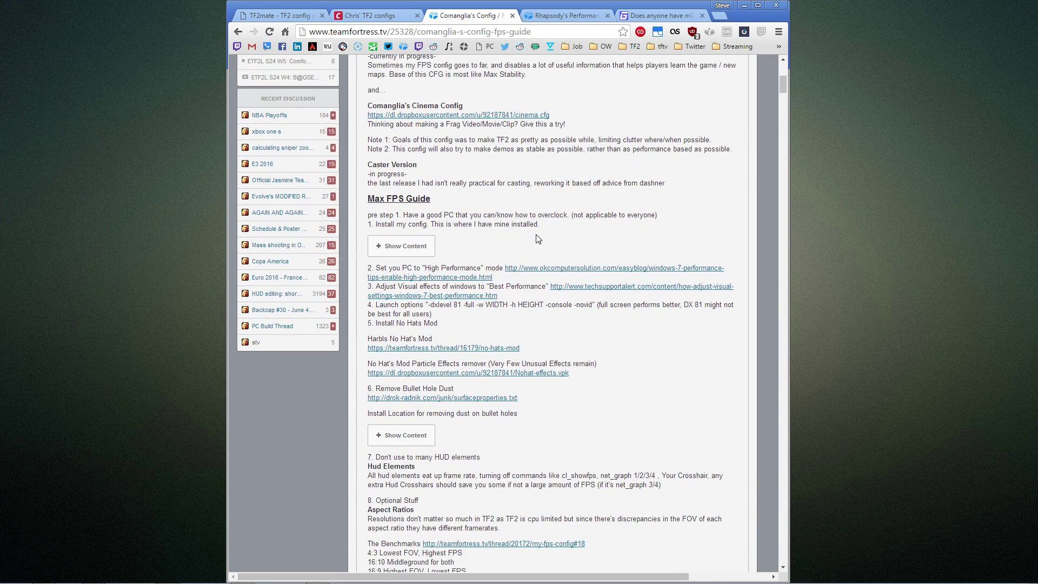
{"action": "scroll", "coordinate": [535, 227], "scroll_direction": "down", "scroll_amount": 10}
{"action": "scroll", "coordinate": [522, 150], "scroll_direction": "up", "scroll_amount": 2}
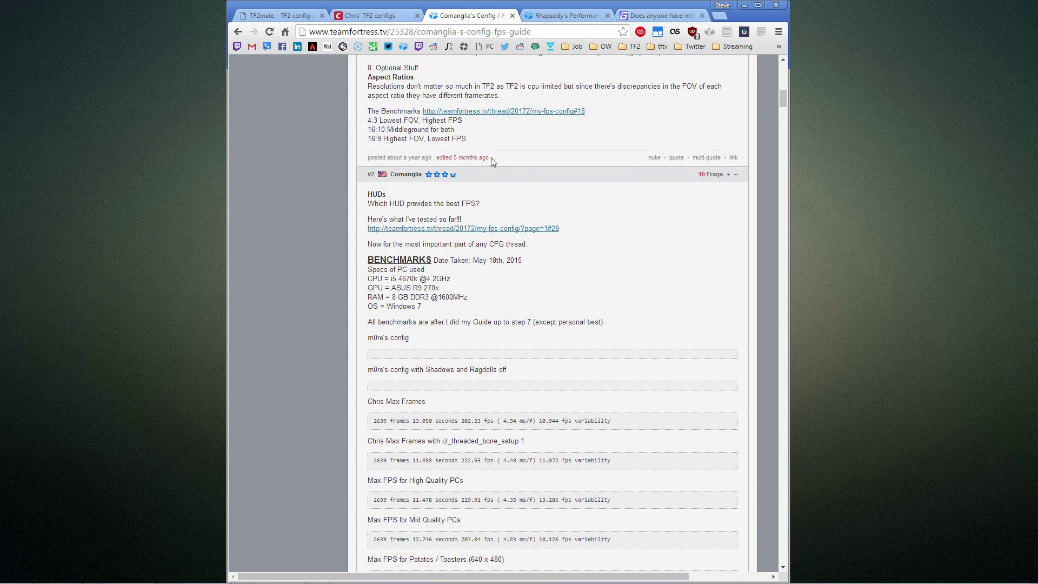
{"action": "left_click", "coordinate": [576, 17]}
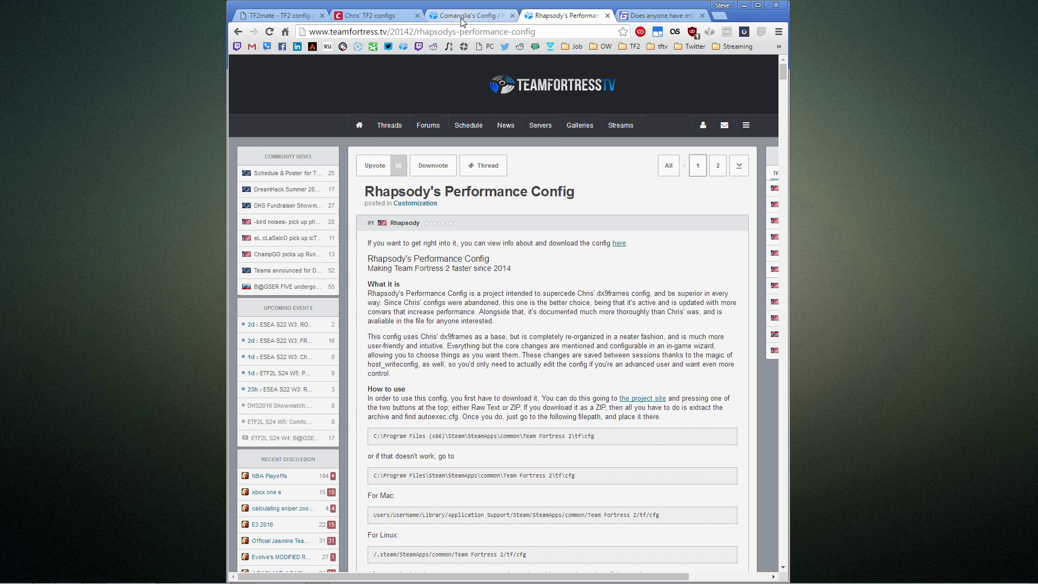
Return to Comanglia's config guide and highlight the 202.23 and 229.91 fps benchmark results.
{"action": "key", "text": "ctrl+shift+Tab"}
{"action": "key", "text": "ctrl+Tab"}
{"action": "key", "text": "ctrl+shift+Tab"}
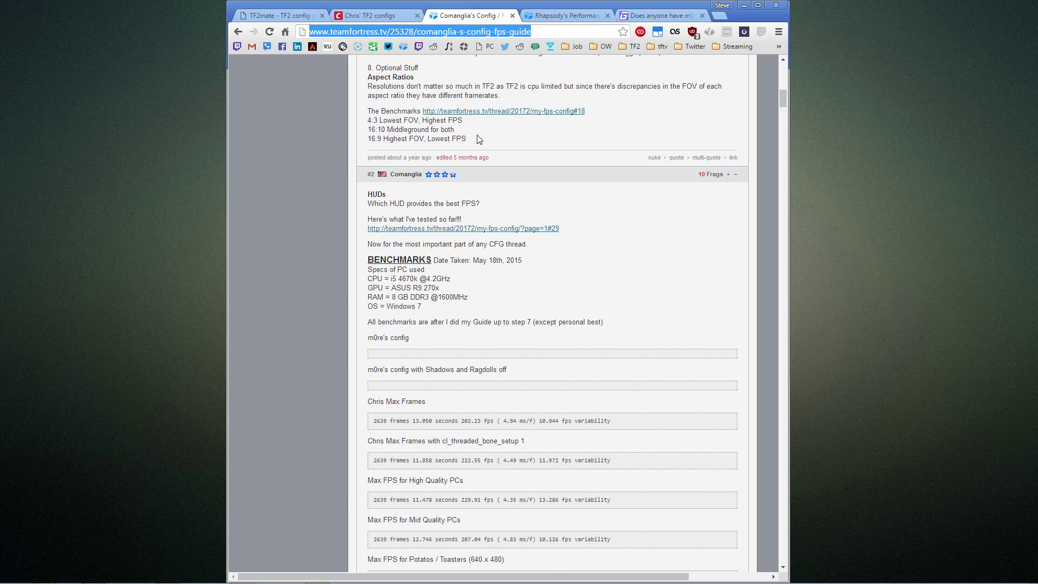
{"action": "scroll", "coordinate": [478, 145], "scroll_direction": "up", "scroll_amount": 3}
{"action": "scroll", "coordinate": [468, 152], "scroll_direction": "up", "scroll_amount": 3}
{"action": "scroll", "coordinate": [469, 152], "scroll_direction": "down", "scroll_amount": 10}
{"action": "scroll", "coordinate": [453, 187], "scroll_direction": "up", "scroll_amount": 4}
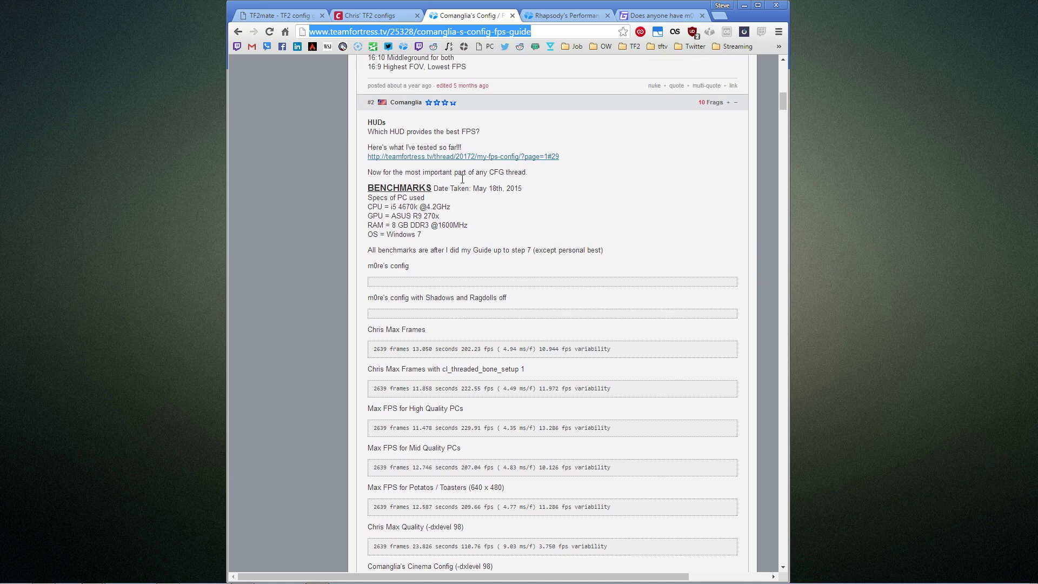
{"action": "scroll", "coordinate": [448, 152], "scroll_direction": "down", "scroll_amount": 4}
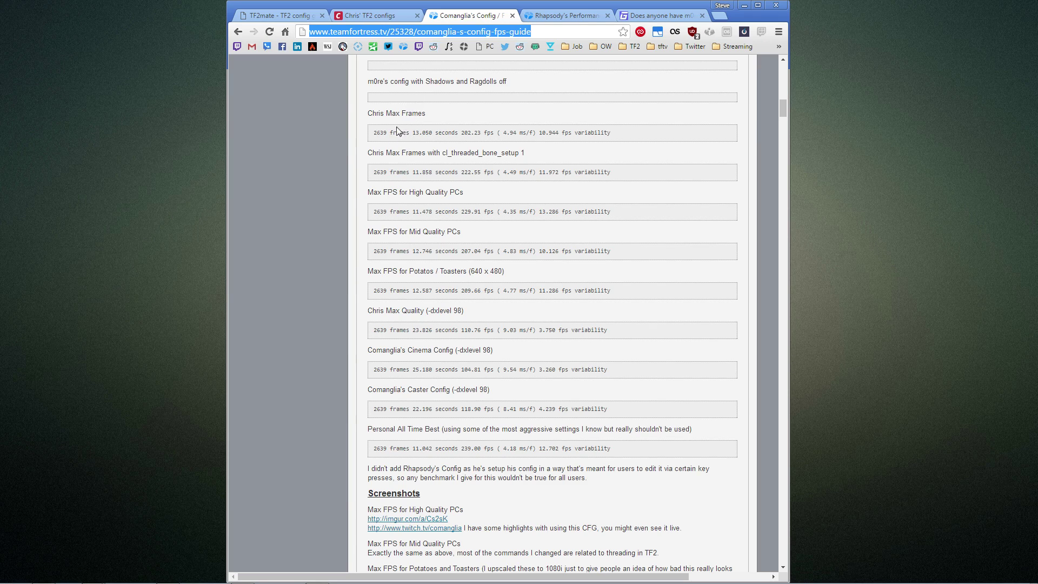
{"action": "left_click_drag", "start_coordinate": [375, 135], "coordinate": [533, 136]}
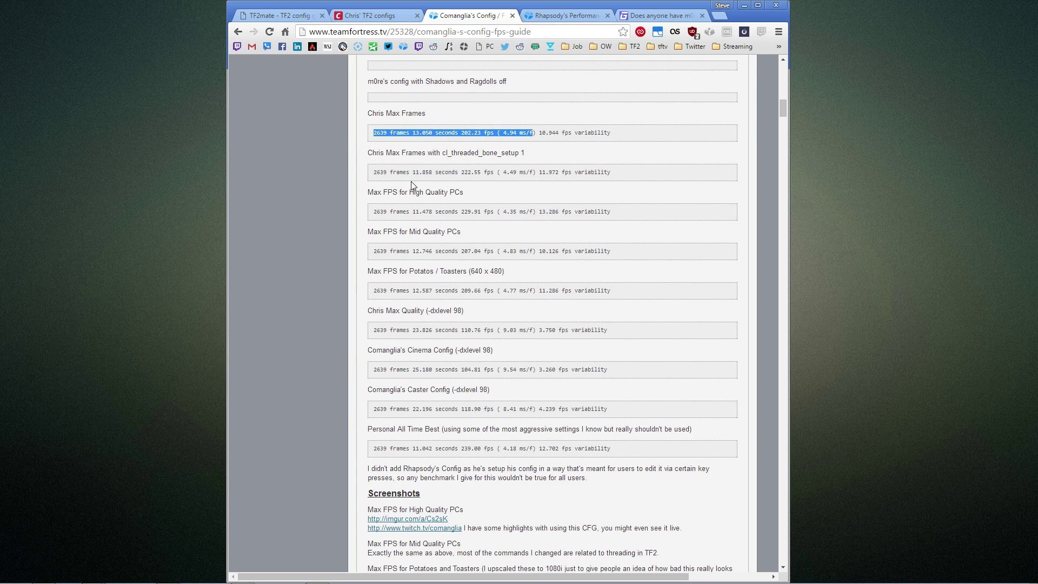
{"action": "left_click_drag", "start_coordinate": [375, 212], "coordinate": [514, 212]}
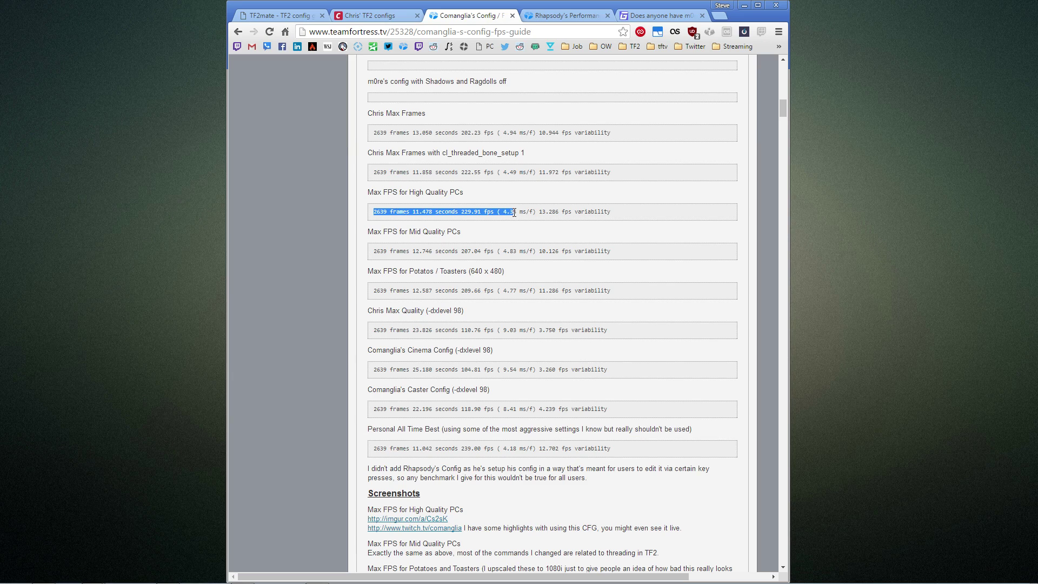
{"action": "left_click", "coordinate": [543, 212]}
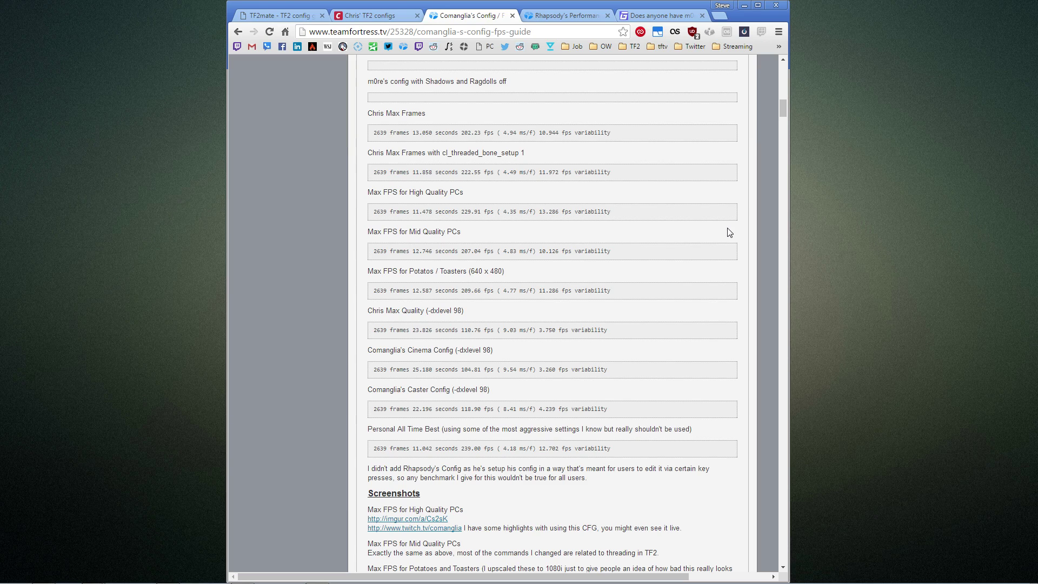
Browse TF2mate's Graphics config and Keybinds options, then go back to Chris' TF2 configs page.
{"action": "left_click", "coordinate": [279, 15]}
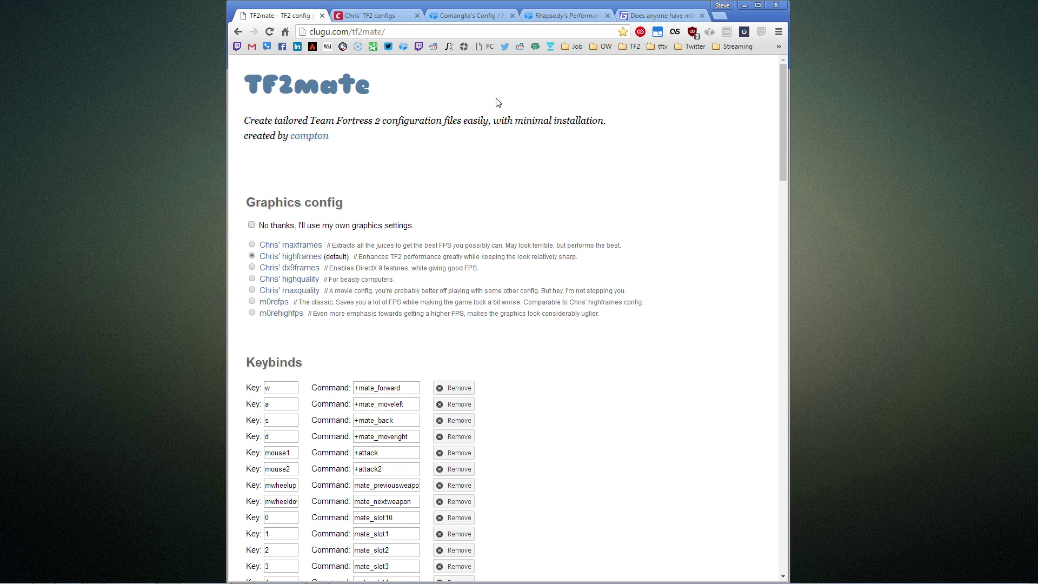
{"action": "scroll", "coordinate": [503, 116], "scroll_direction": "down", "scroll_amount": 1}
{"action": "scroll", "coordinate": [504, 115], "scroll_direction": "down", "scroll_amount": 1}
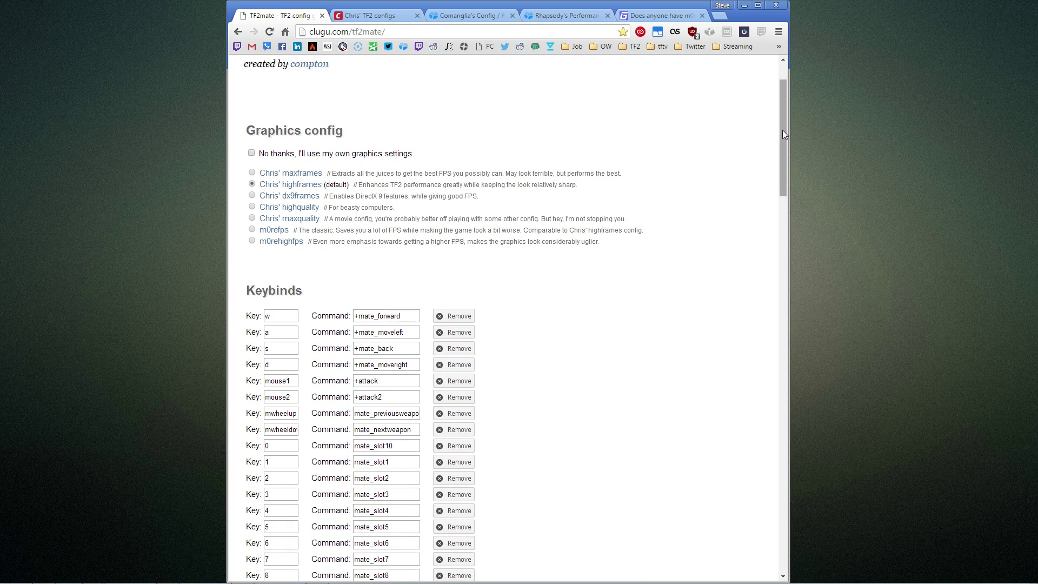
{"action": "left_click_drag", "start_coordinate": [783, 129], "coordinate": [783, 131]}
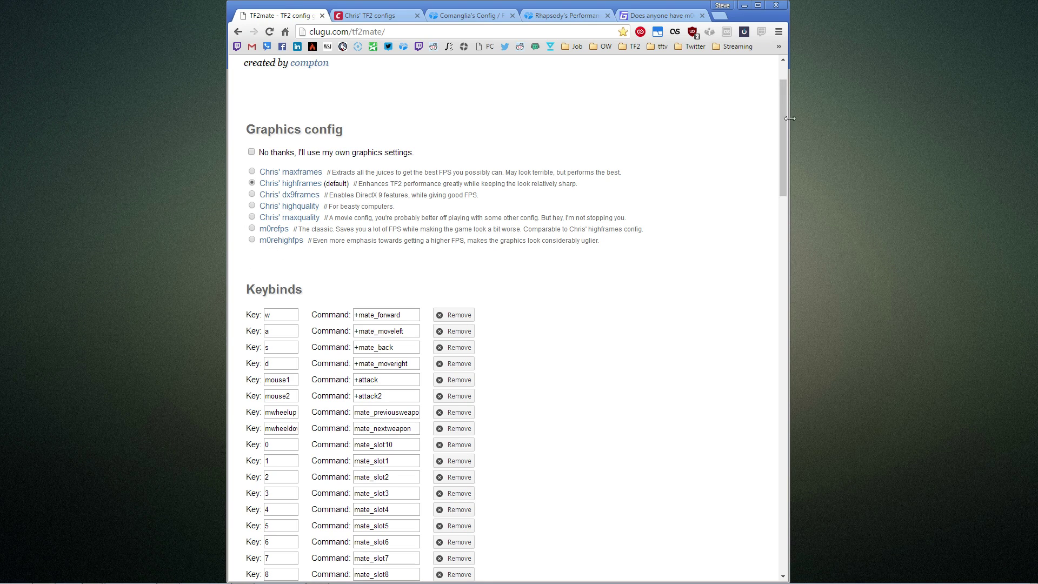
{"action": "left_click_drag", "start_coordinate": [784, 127], "coordinate": [780, 101]}
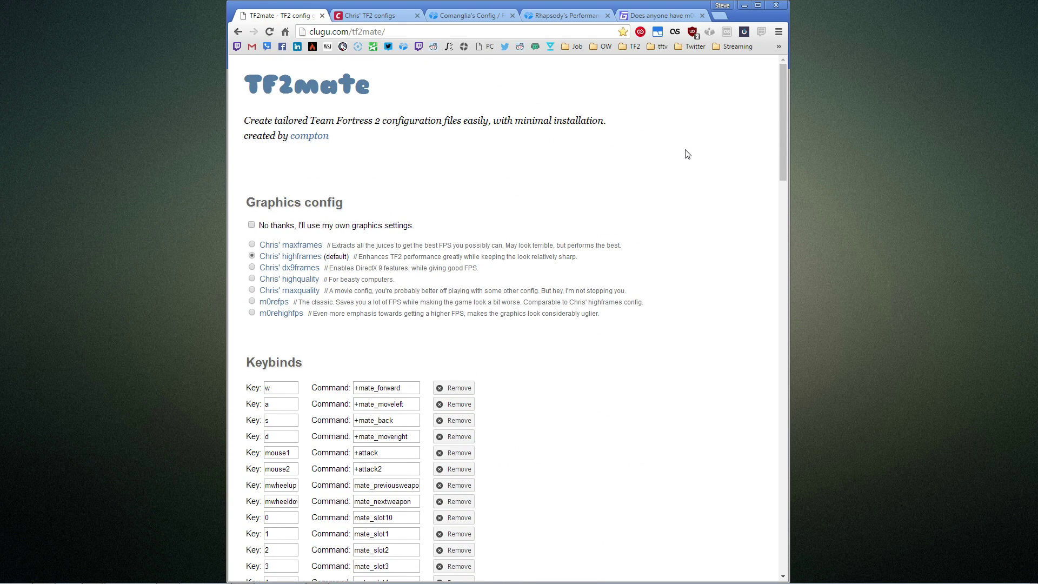
{"action": "left_click", "coordinate": [393, 17]}
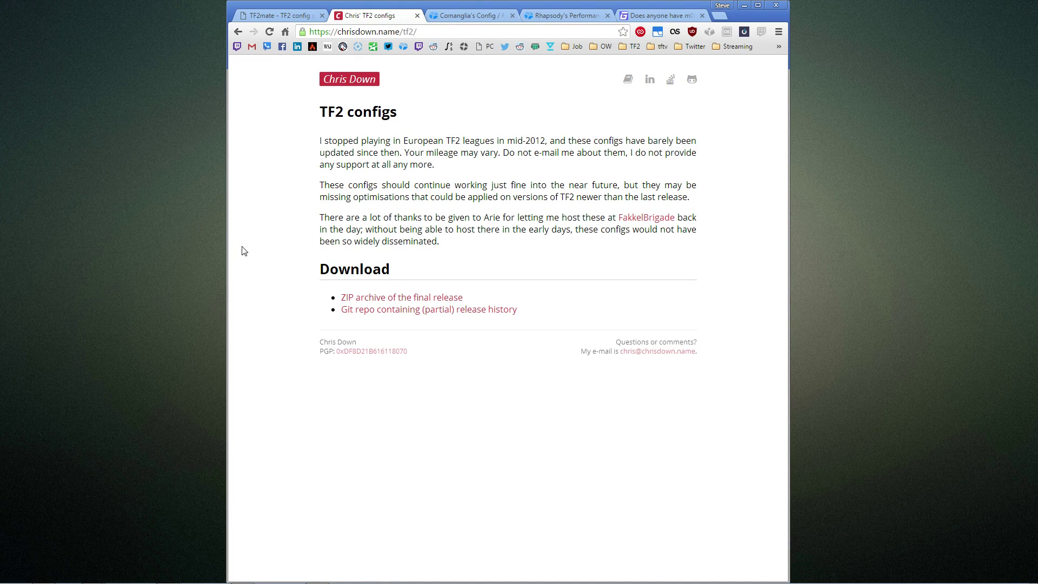
Open Computer from the Start menu and open the WD MDR Black 1TB (D:) drive.
{"action": "mouse_move", "coordinate": [86, 581]}
{"action": "key", "text": "super"}
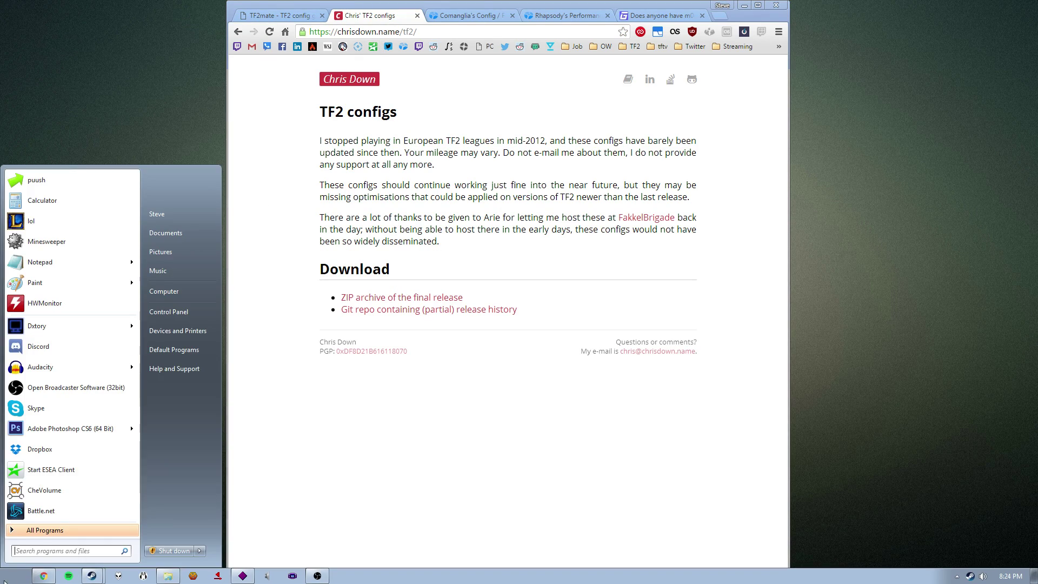
{"action": "left_click", "coordinate": [759, 189]}
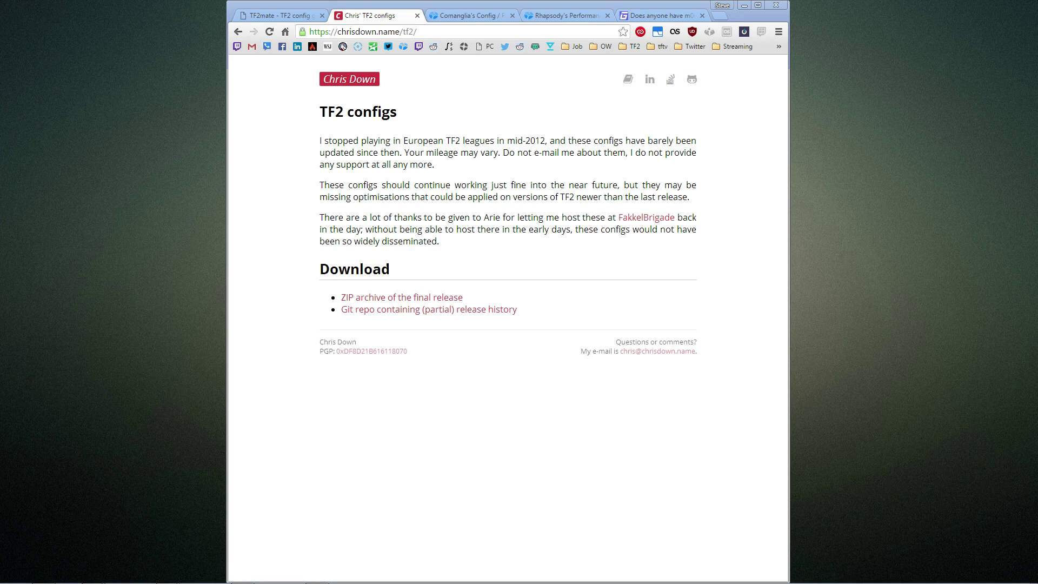
{"action": "left_click_drag", "start_coordinate": [951, 100], "coordinate": [514, 105]}
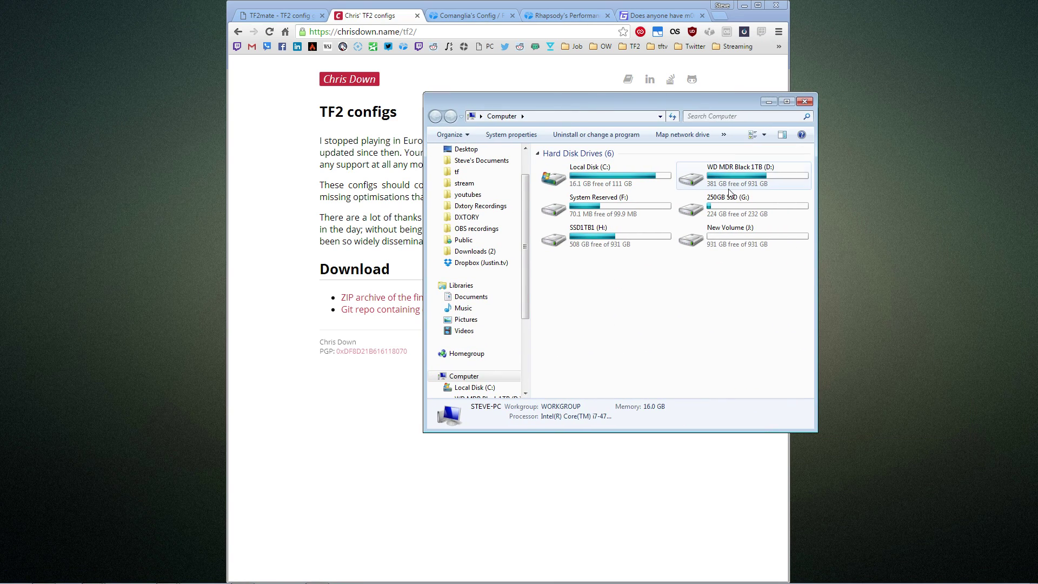
{"action": "left_click", "coordinate": [741, 172]}
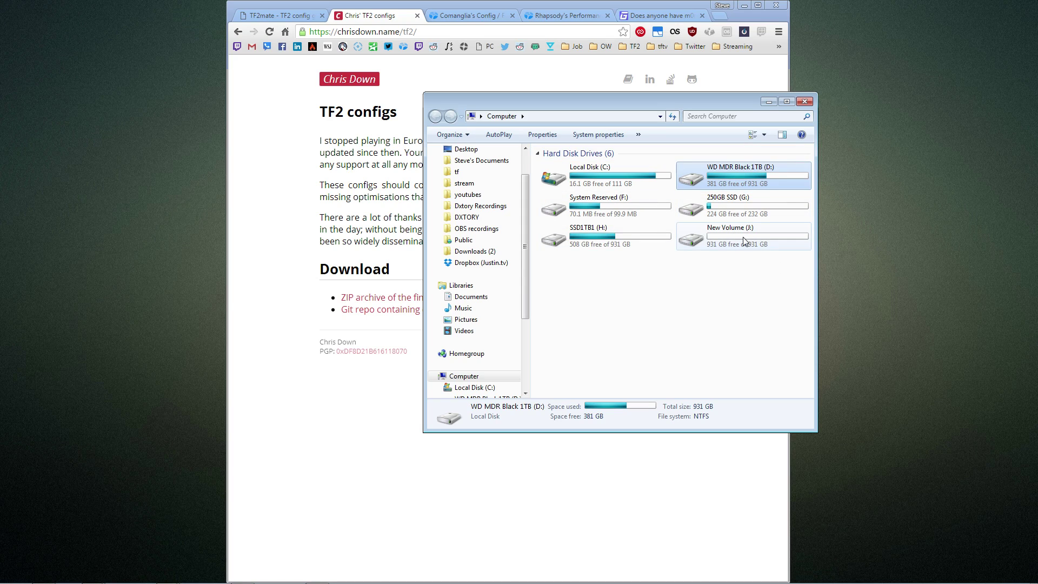
{"action": "double_click", "coordinate": [750, 173]}
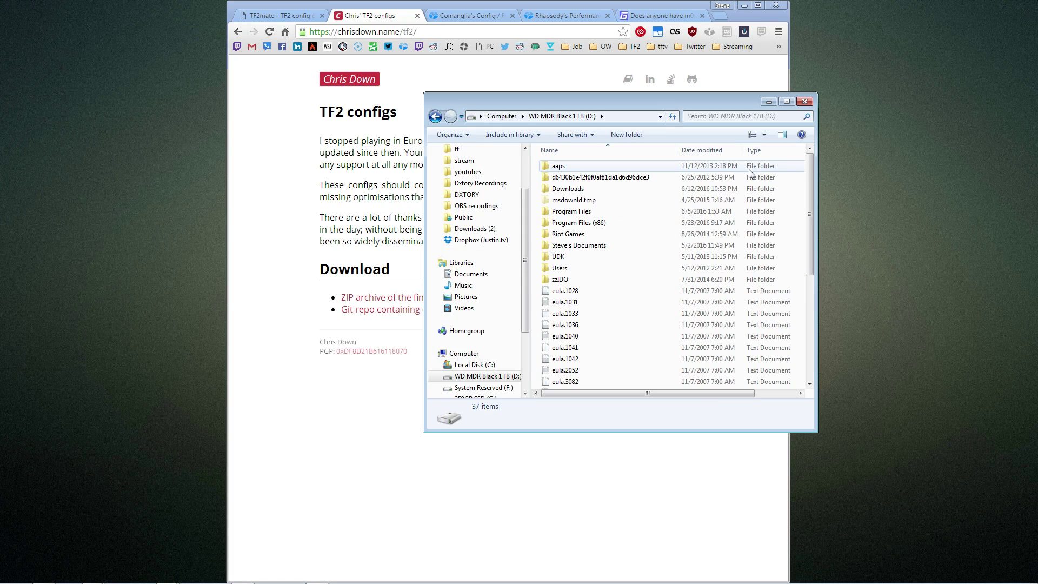
Navigate Program Files (x86) > Steam > steamapps > common > Team Fortress 2 > tf.
{"action": "left_click", "coordinate": [629, 224]}
{"action": "double_click", "coordinate": [629, 225]}
{"action": "scroll", "coordinate": [628, 227], "scroll_direction": "down", "scroll_amount": 6}
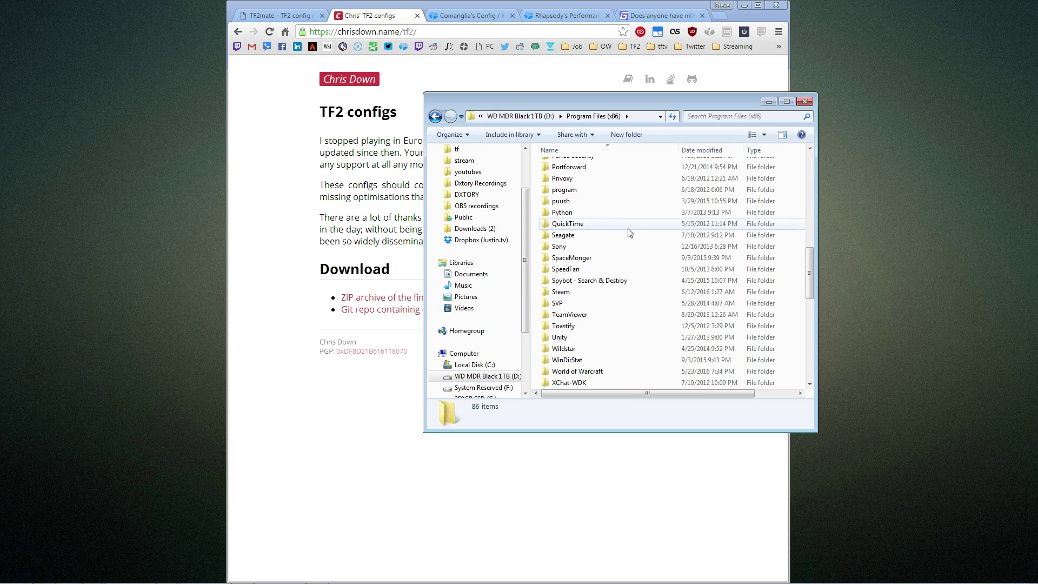
{"action": "double_click", "coordinate": [592, 292]}
{"action": "scroll", "coordinate": [610, 258], "scroll_direction": "down", "scroll_amount": 5}
{"action": "double_click", "coordinate": [617, 202]}
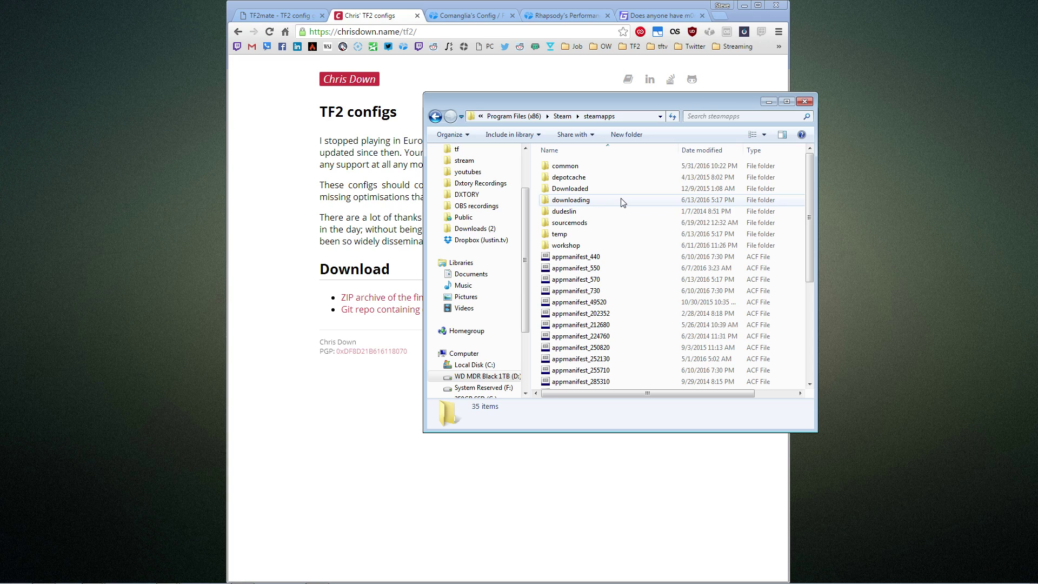
{"action": "double_click", "coordinate": [619, 172]}
{"action": "scroll", "coordinate": [610, 200], "scroll_direction": "down", "scroll_amount": 5}
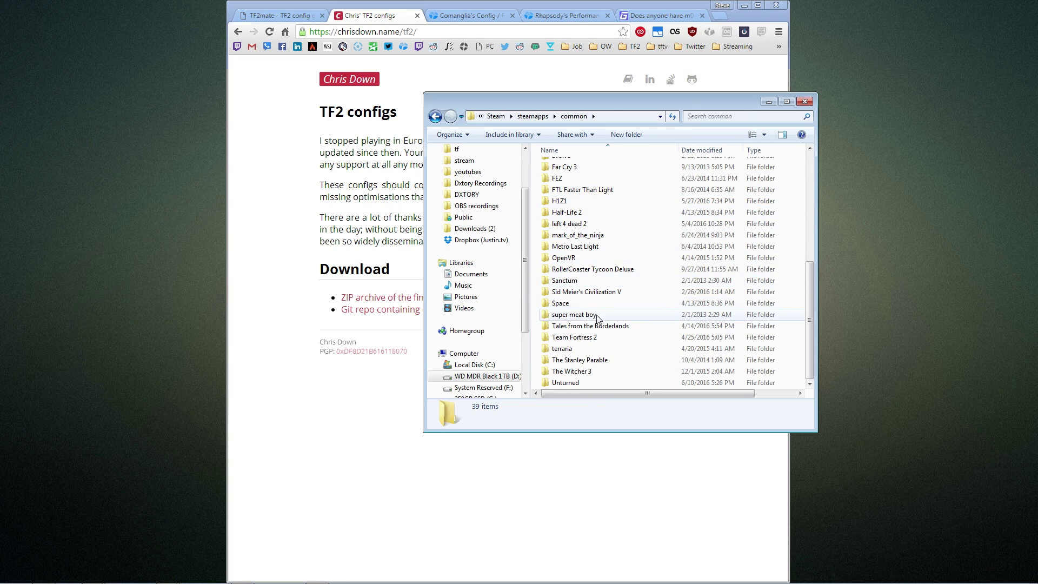
{"action": "double_click", "coordinate": [597, 340]}
{"action": "double_click", "coordinate": [602, 216]}
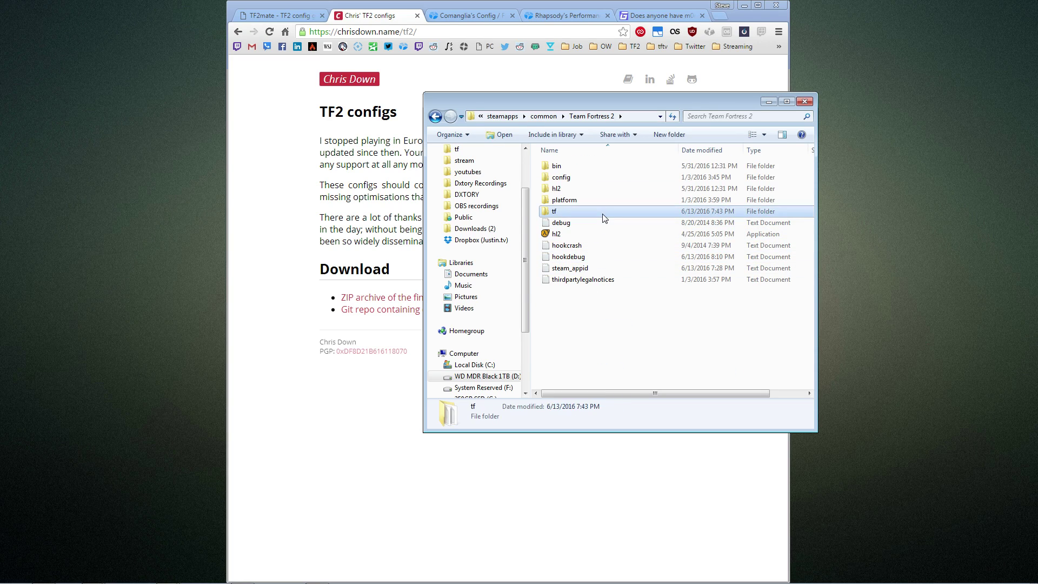
Look at the custom and cfg folders, then open tf\custom.
{"action": "left_click", "coordinate": [666, 199]}
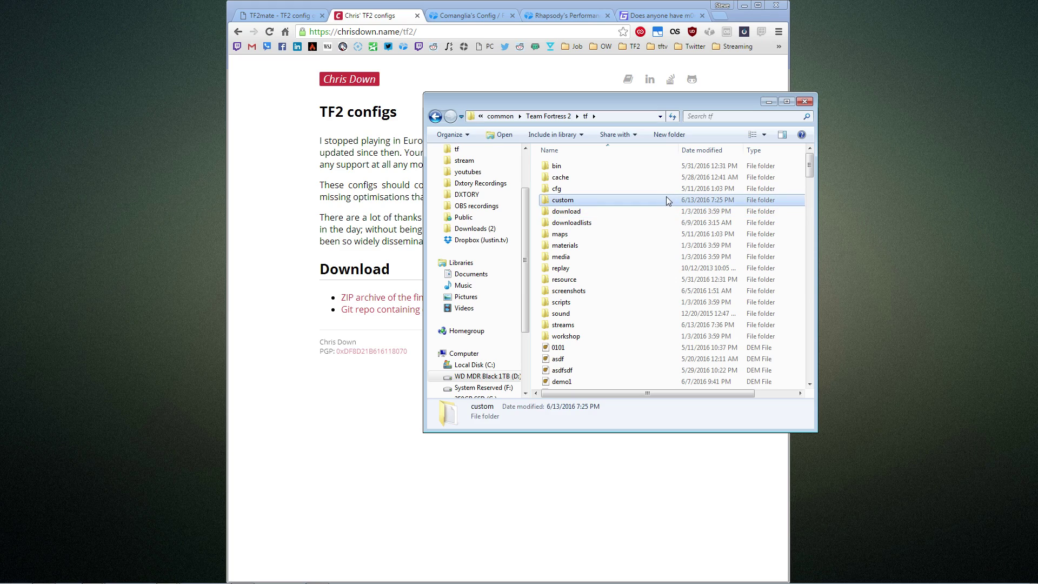
{"action": "left_click", "coordinate": [673, 192]}
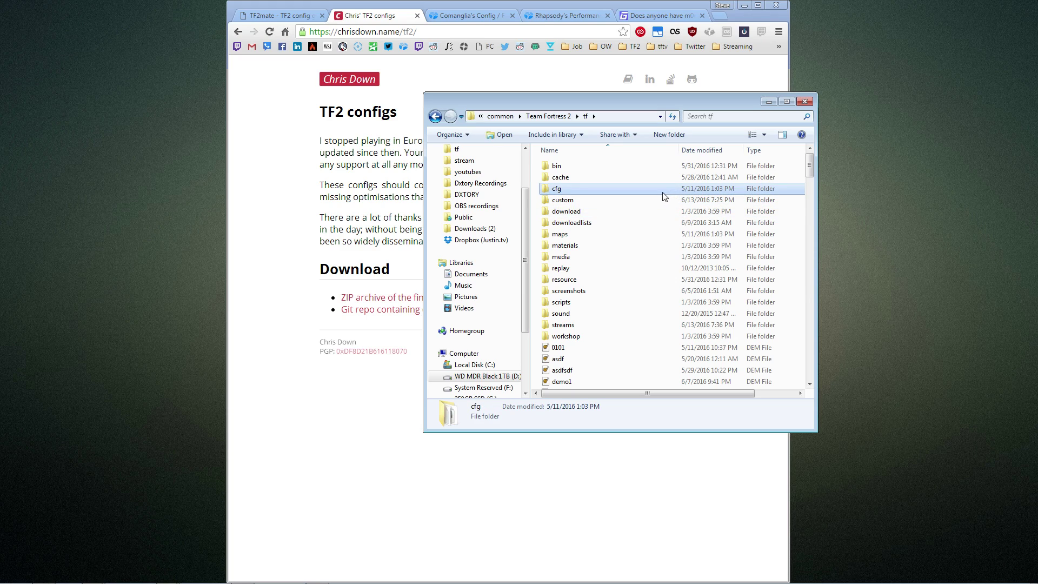
{"action": "left_click", "coordinate": [643, 200]}
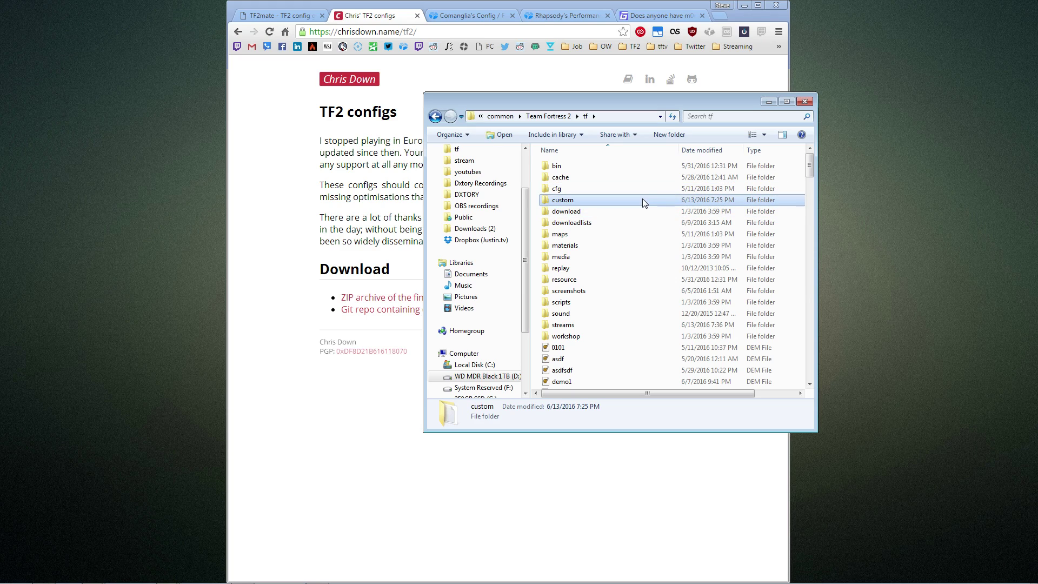
{"action": "double_click", "coordinate": [642, 199]}
Create a new folder named johncustom in tf\custom and open it.
{"action": "right_click", "coordinate": [607, 242]}
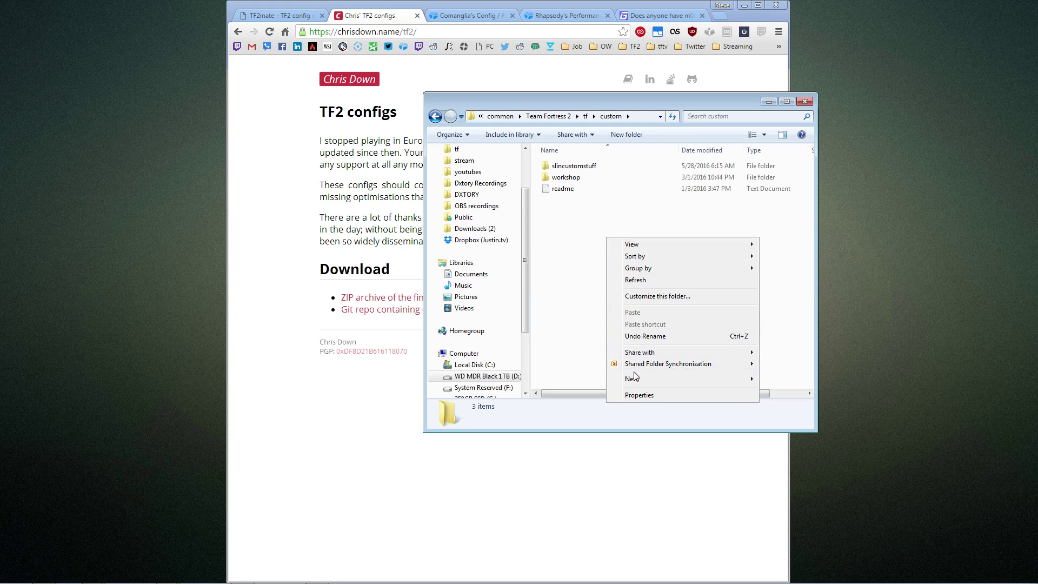
{"action": "mouse_move", "coordinate": [634, 381]}
{"action": "left_click", "coordinate": [756, 380]}
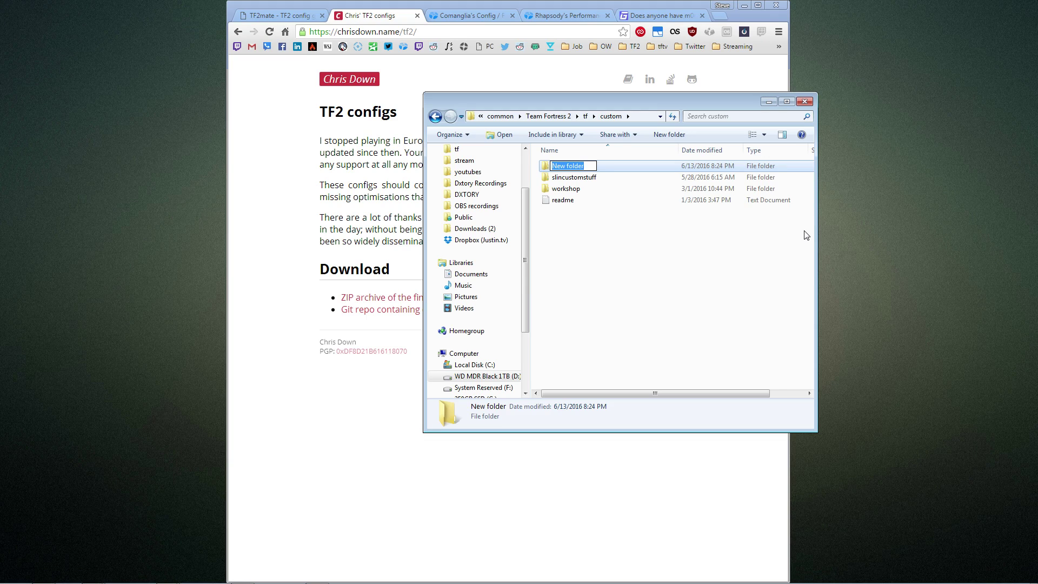
{"action": "type", "text": "johncustom"}
{"action": "key", "text": "Return"}
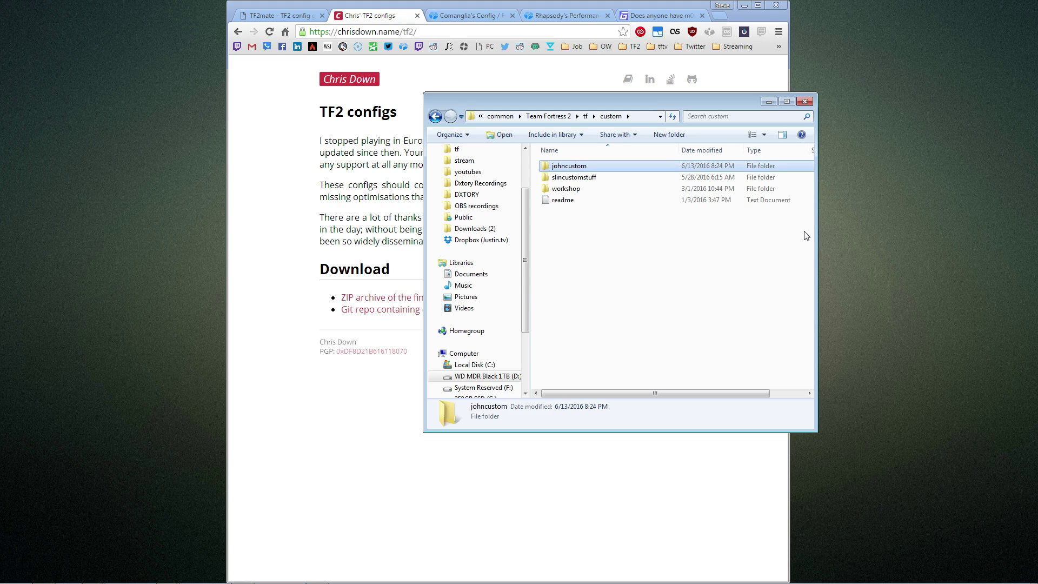
{"action": "key", "text": "Return"}
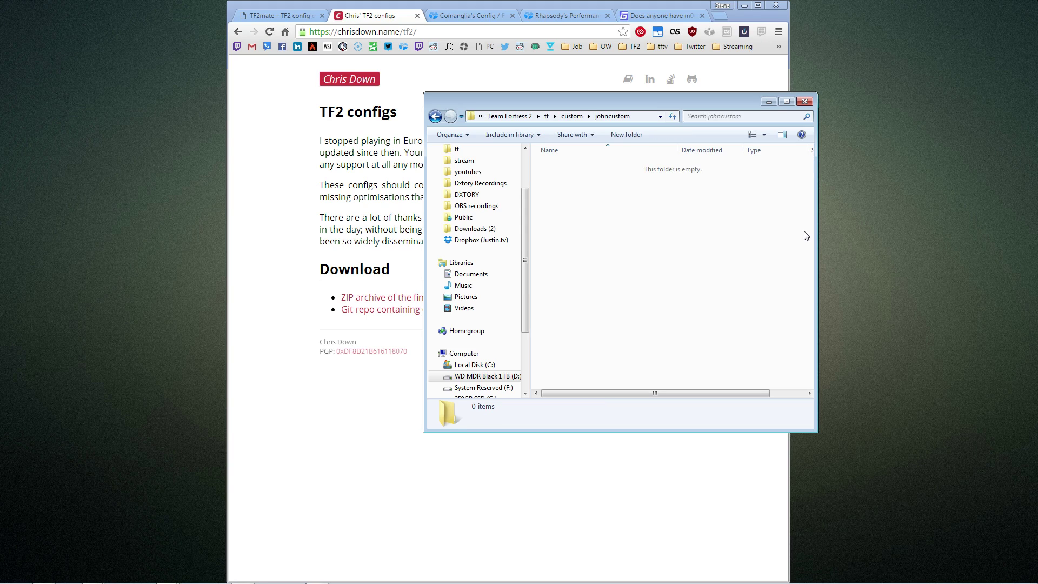
Create a subfolder named cfg inside johncustom.
{"action": "right_click", "coordinate": [646, 258]}
{"action": "left_click", "coordinate": [823, 398]}
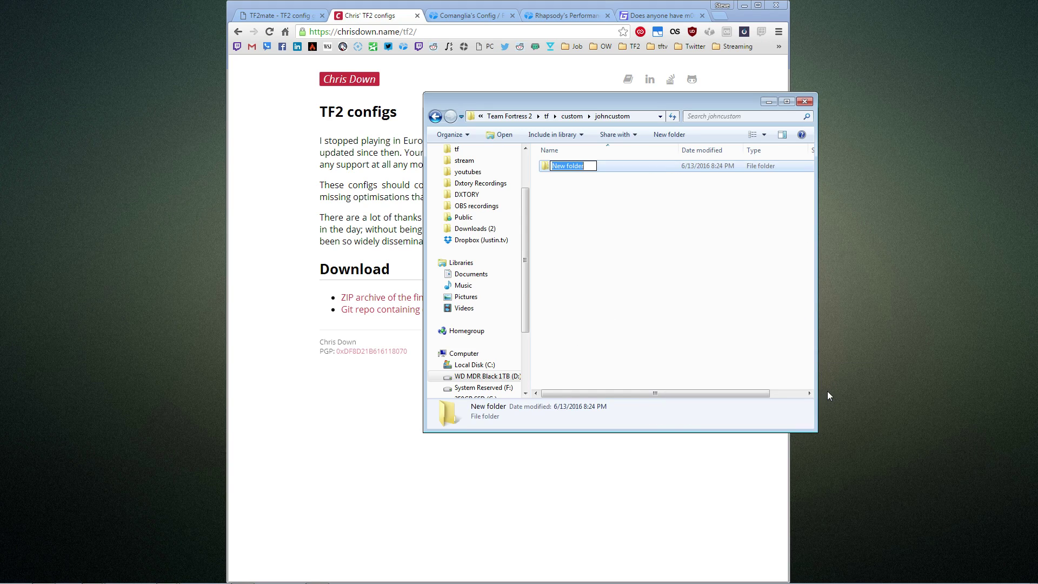
{"action": "type", "text": "cfg"}
{"action": "left_click", "coordinate": [683, 341]}
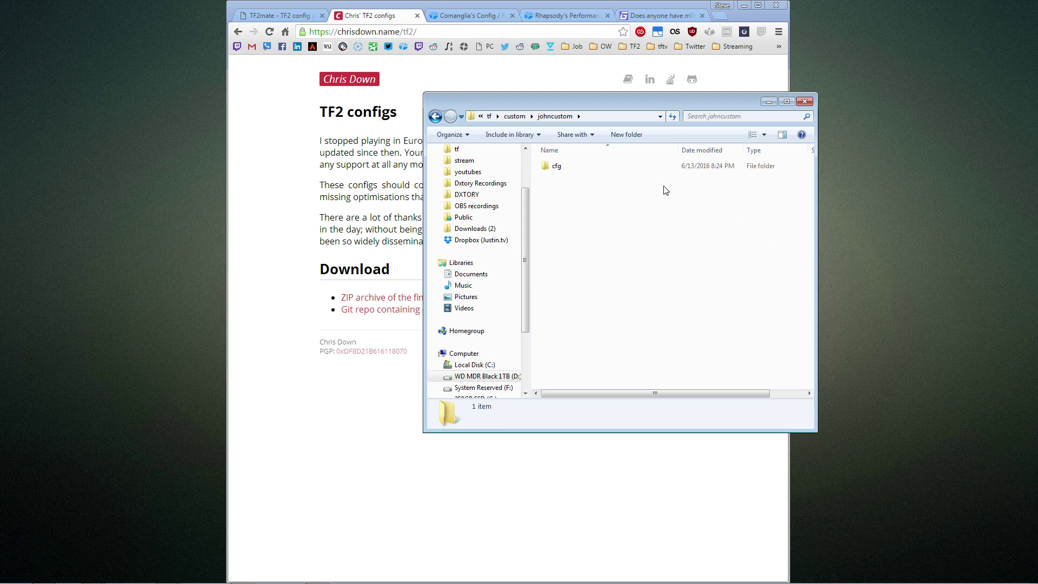
{"action": "left_click_drag", "start_coordinate": [424, 177], "coordinate": [279, 178]}
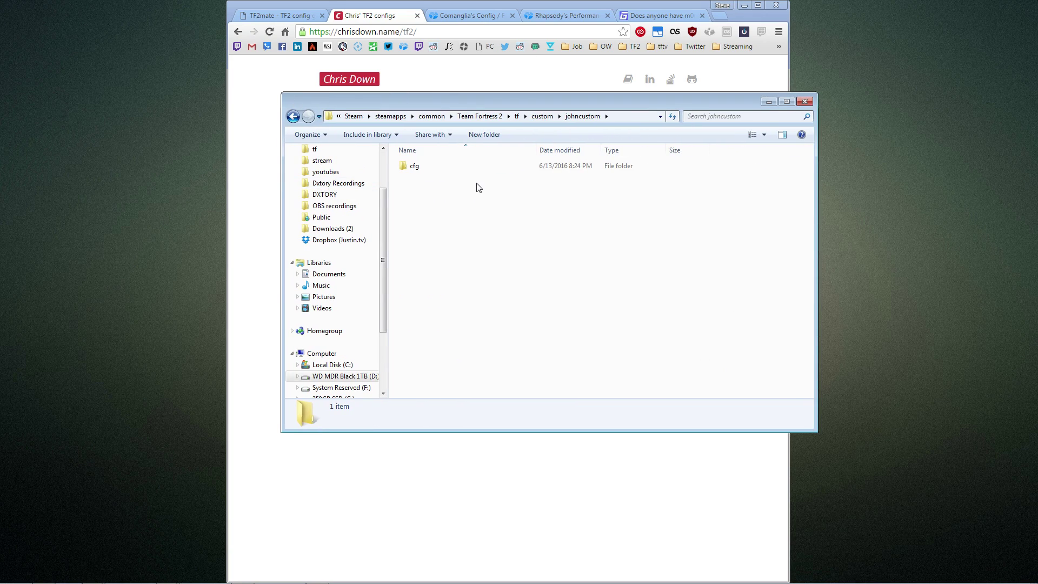
Go to tf\cfg and select the game's config file.
{"action": "left_click", "coordinate": [517, 117]}
{"action": "double_click", "coordinate": [450, 190]}
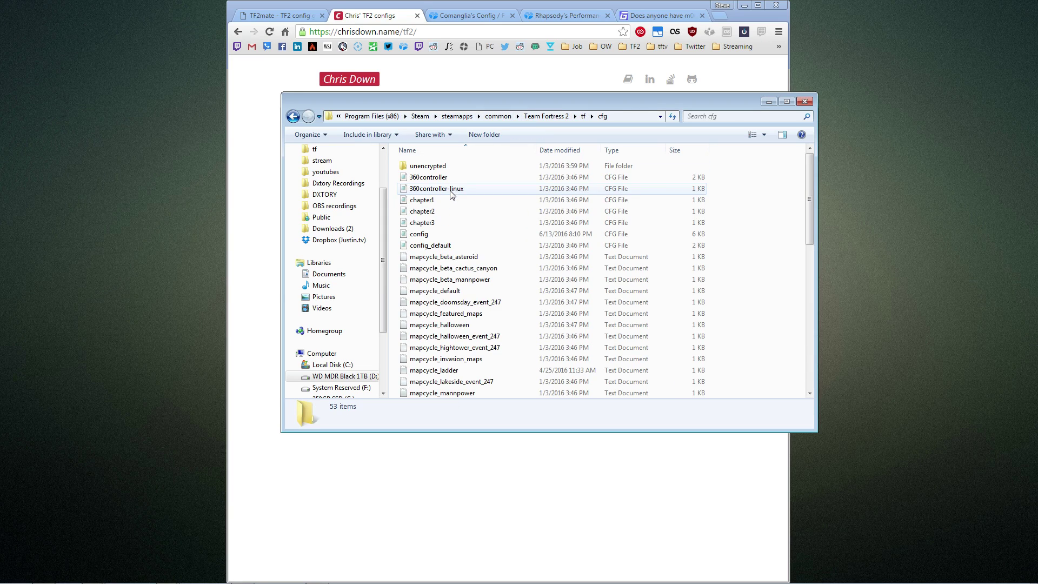
{"action": "left_click", "coordinate": [638, 222]}
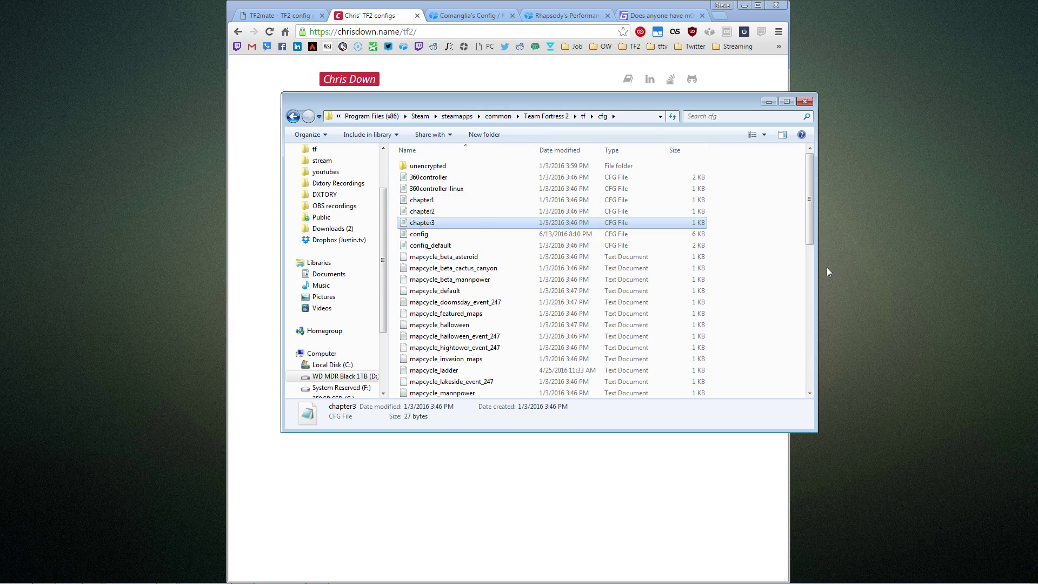
{"action": "left_click", "coordinate": [456, 235]}
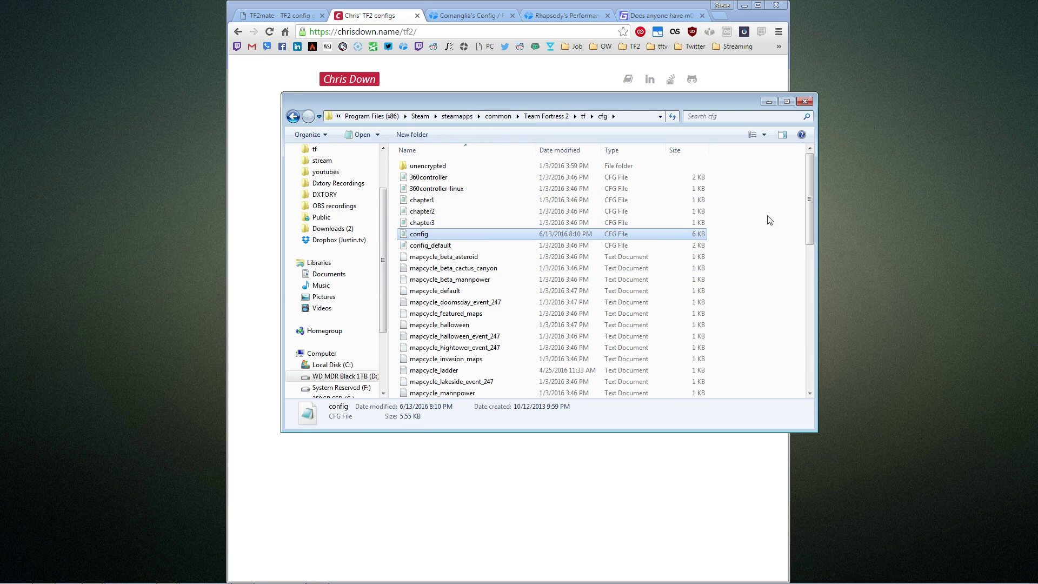
Navigate back into custom\johncustom\cfg, the new empty folder.
{"action": "left_click", "coordinate": [584, 116]}
{"action": "double_click", "coordinate": [448, 200]}
{"action": "double_click", "coordinate": [464, 166]}
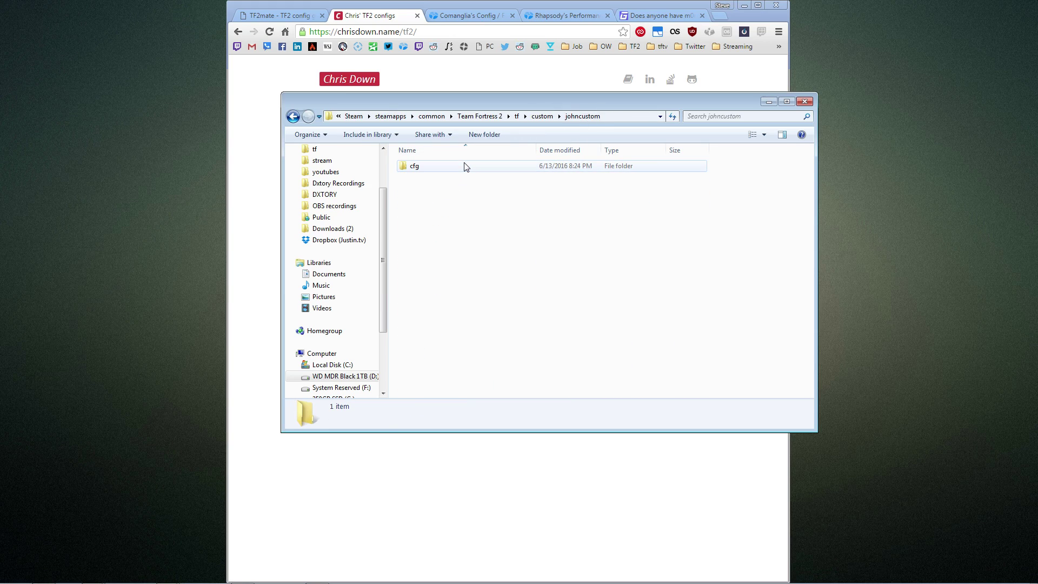
{"action": "double_click", "coordinate": [468, 167]}
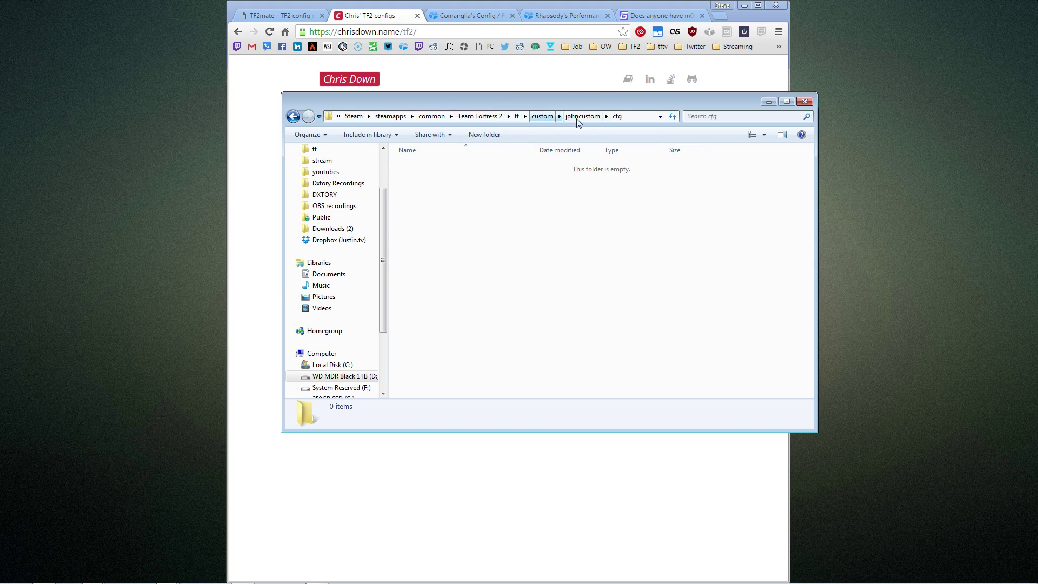
Paste the config file into johncustom\cfg and rename it autoexec.
{"action": "key", "text": "ctrl+v"}
{"action": "left_click", "coordinate": [512, 257]}
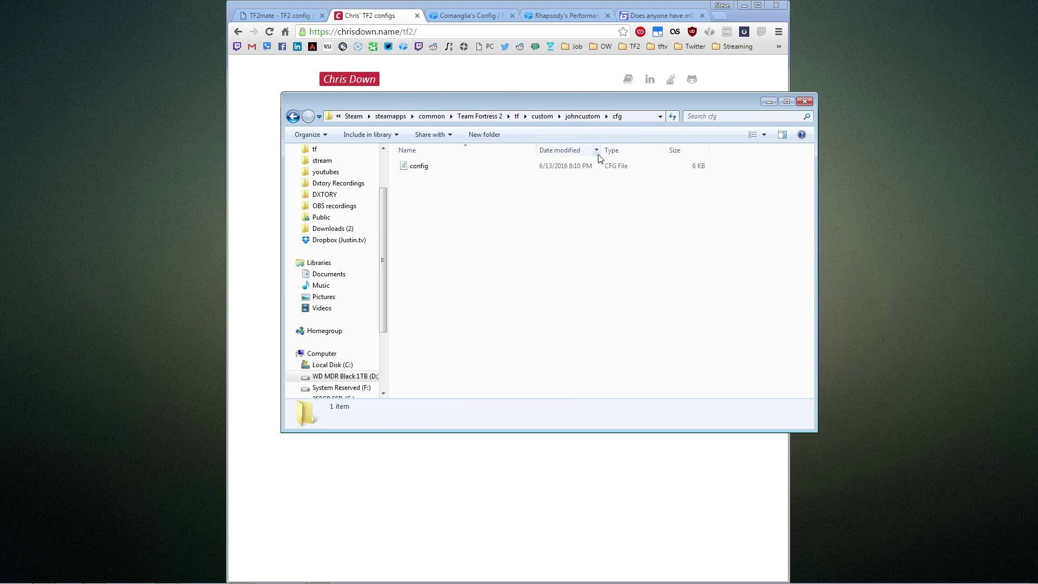
{"action": "left_click", "coordinate": [630, 168]}
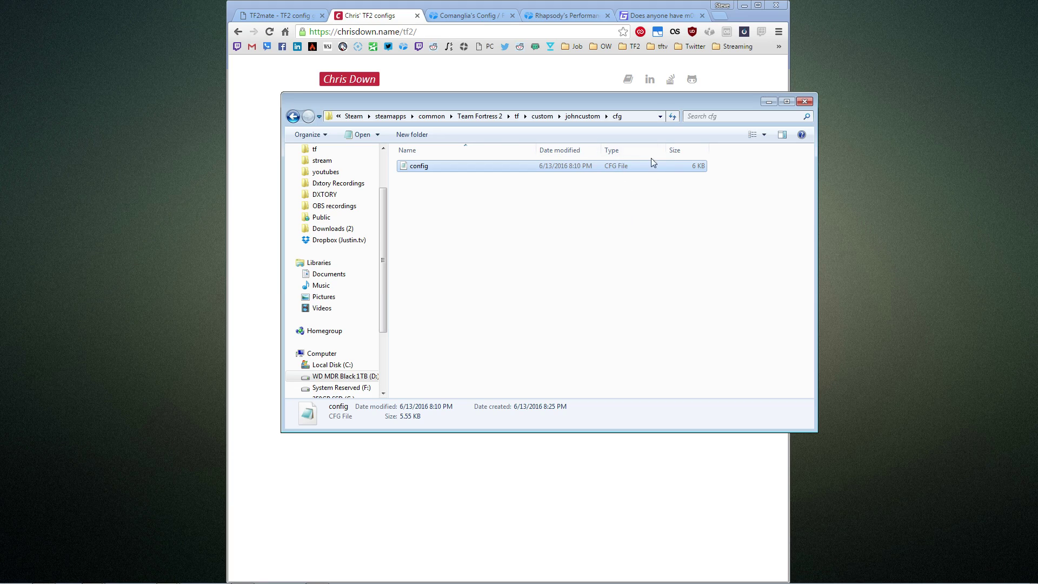
{"action": "right_click", "coordinate": [512, 170]}
{"action": "left_click", "coordinate": [520, 395]}
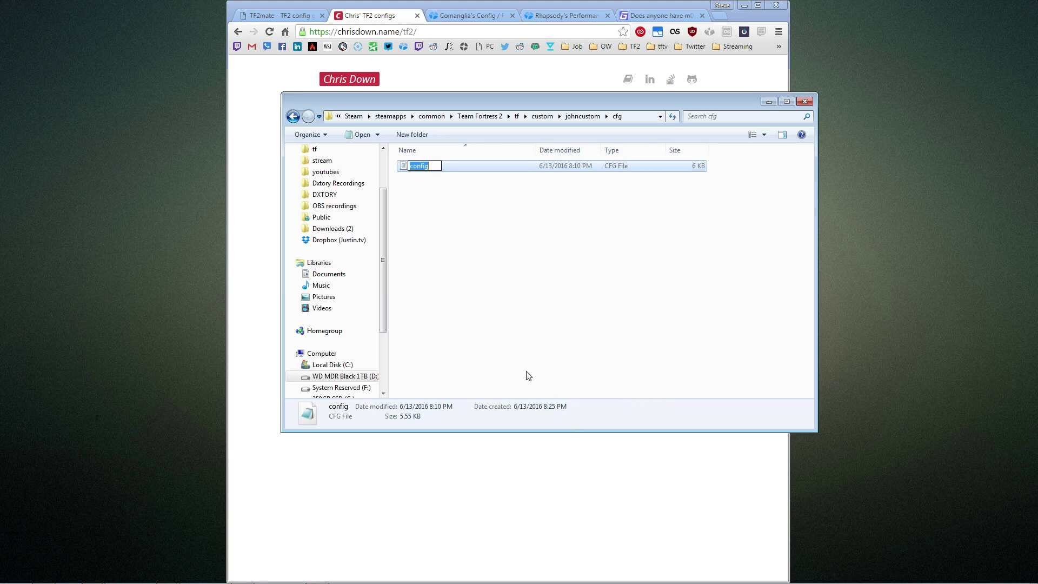
{"action": "type", "text": "autoexec"}
{"action": "key", "text": "Return"}
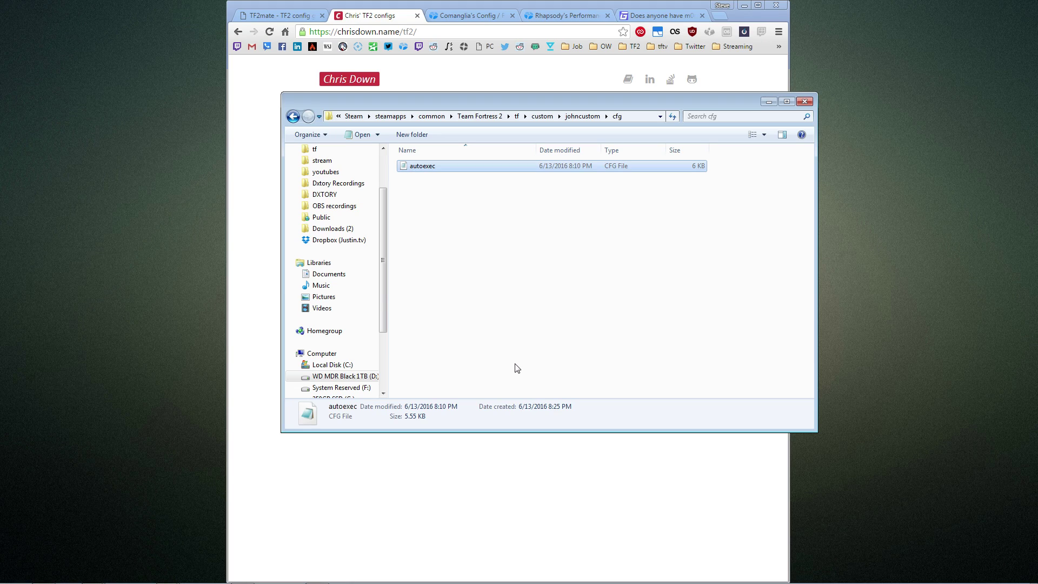
Open autoexec in Notepad and delete all of its text.
{"action": "key", "text": "Return"}
{"action": "key", "text": "ctrl+a"}
{"action": "key", "text": "Delete"}
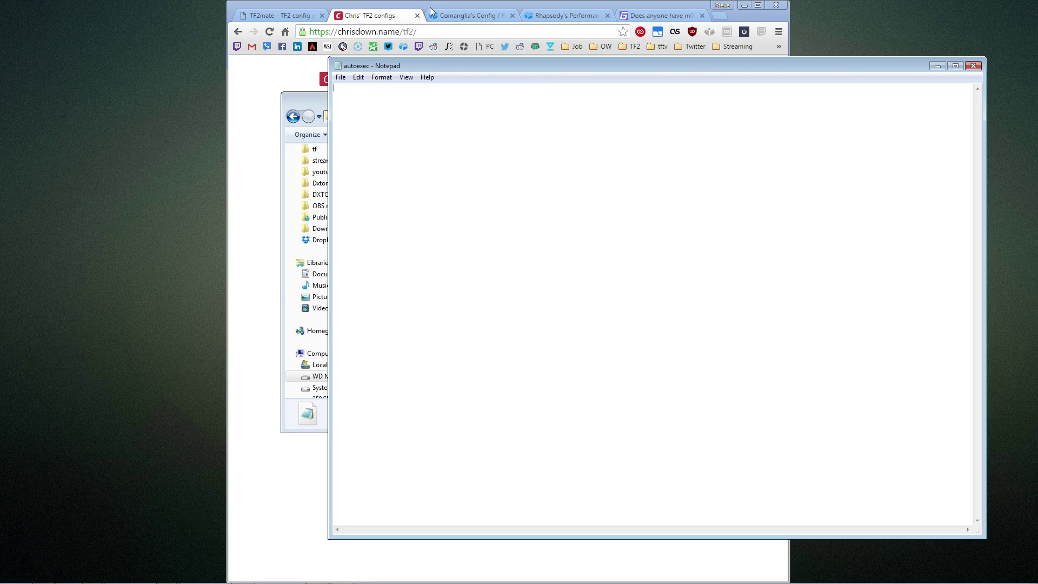
Copy Comanglia's stability.cfg text from Chrome and paste it into autoexec in Notepad.
{"action": "left_click_drag", "start_coordinate": [430, 8], "coordinate": [234, 4]}
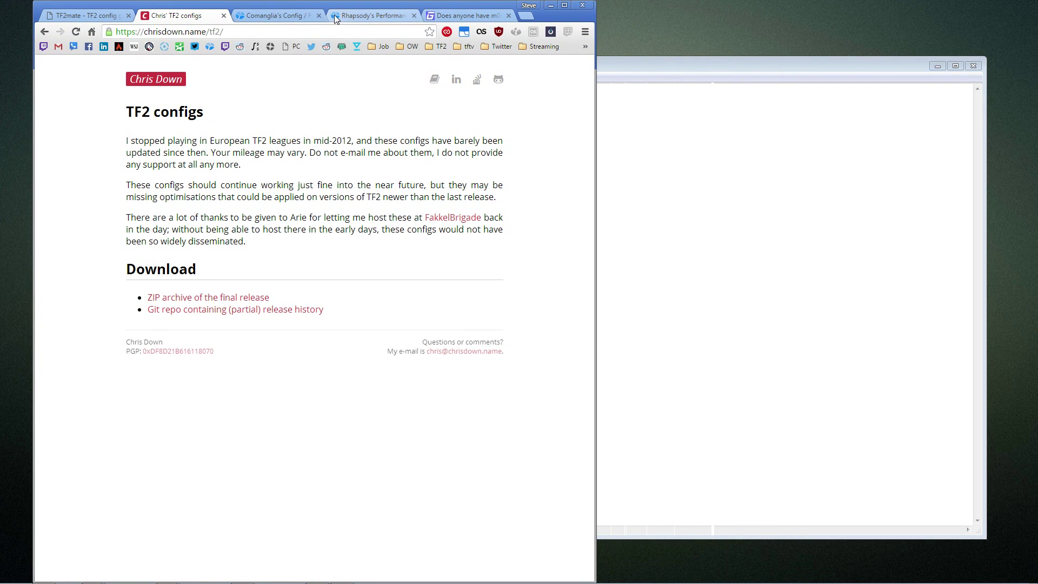
{"action": "left_click", "coordinate": [300, 15]}
{"action": "scroll", "coordinate": [334, 187], "scroll_direction": "up", "scroll_amount": 20}
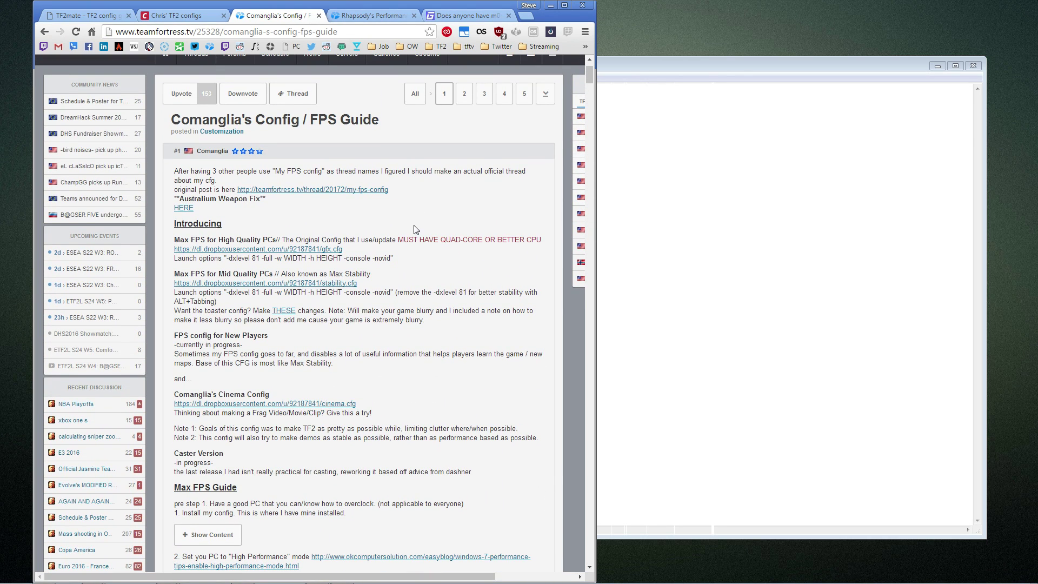
{"action": "left_click_drag", "start_coordinate": [180, 274], "coordinate": [425, 282]}
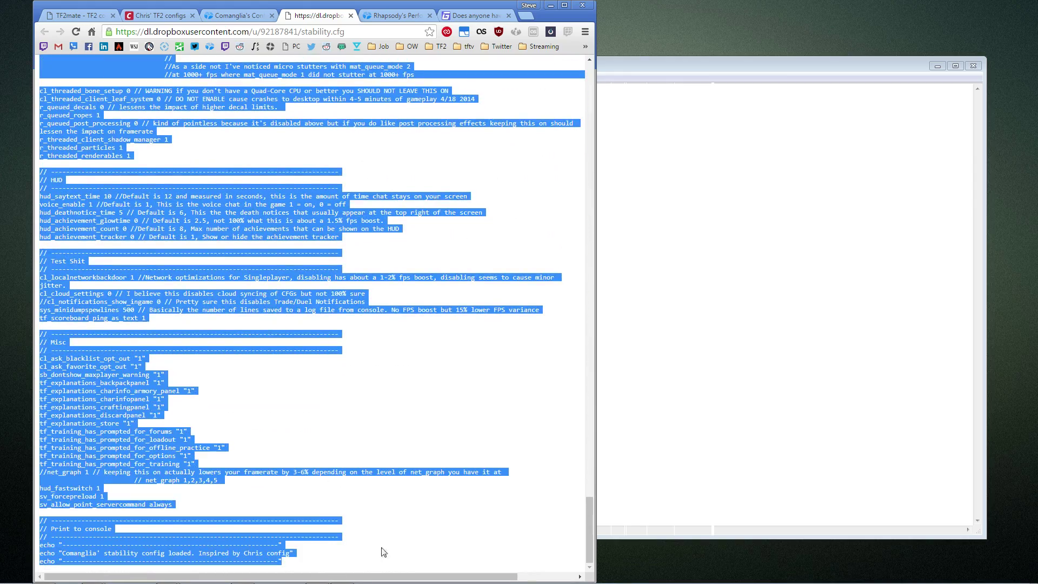
{"action": "left_click", "coordinate": [730, 229]}
{"action": "key", "text": "ctrl+v"}
{"action": "left_click_drag", "start_coordinate": [977, 489], "coordinate": [992, 95]}
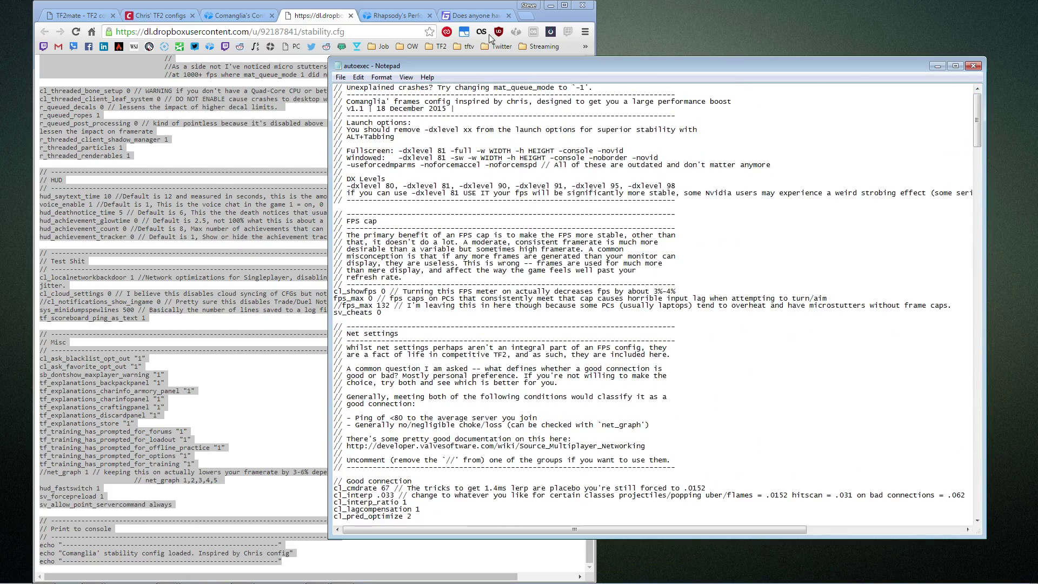
Minimize Chrome and move Explorer aside so Notepad is in front.
{"action": "left_click", "coordinate": [551, 5]}
{"action": "left_click_drag", "start_coordinate": [316, 102], "coordinate": [115, 104]}
{"action": "left_click", "coordinate": [630, 69]}
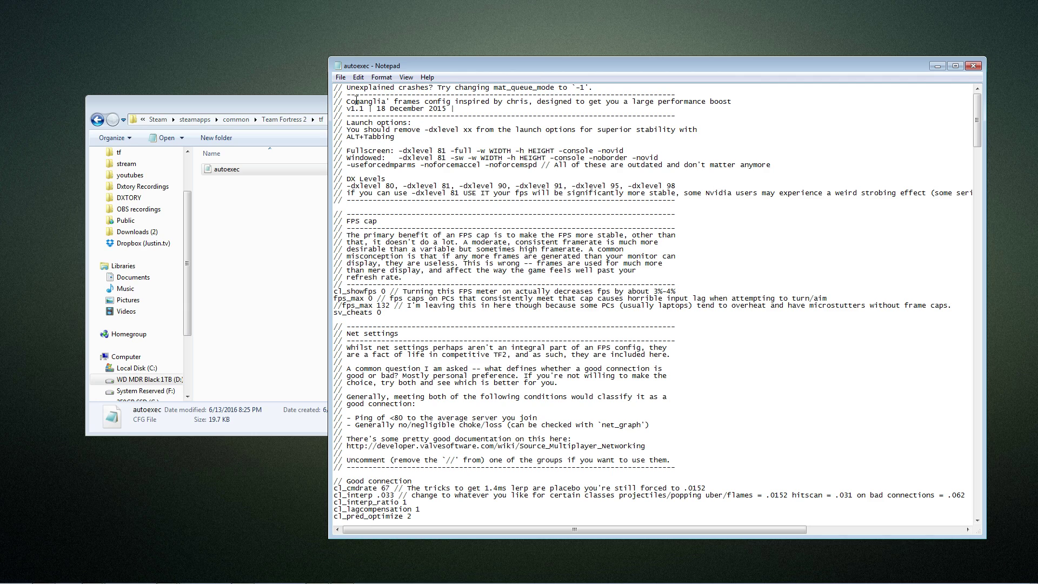
Select the fullscreen launch options '-dxlevel 81 -full -w WIDTH -h HEIGHT -console -novid' in the header.
{"action": "left_click_drag", "start_coordinate": [357, 100], "coordinate": [794, 367]}
{"action": "left_click", "coordinate": [802, 377]}
{"action": "left_click_drag", "start_coordinate": [707, 180], "coordinate": [697, 188]}
{"action": "left_click", "coordinate": [603, 175]}
{"action": "left_click_drag", "start_coordinate": [675, 150], "coordinate": [342, 153]}
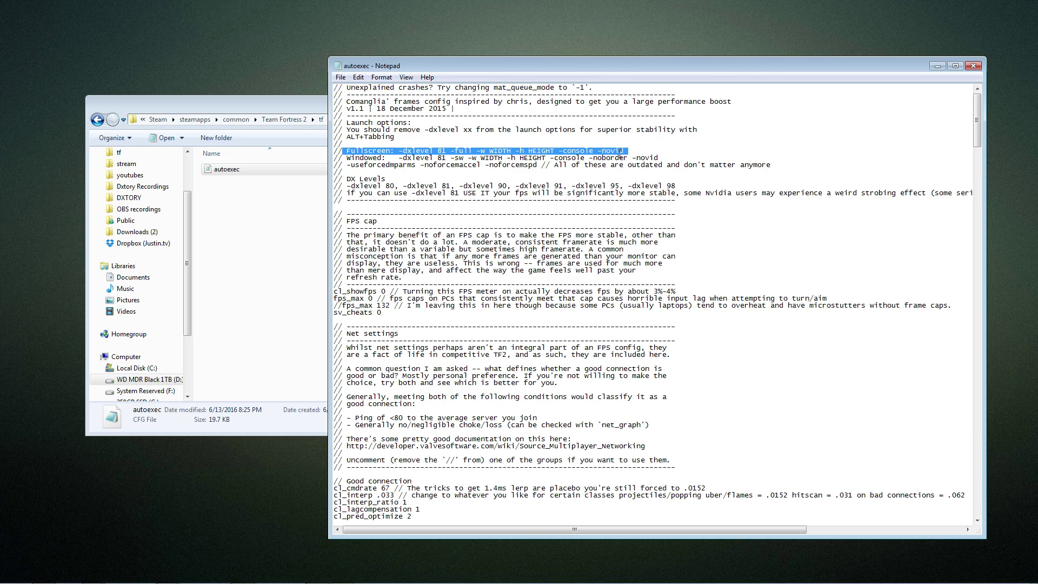
{"action": "left_click", "coordinate": [659, 157]}
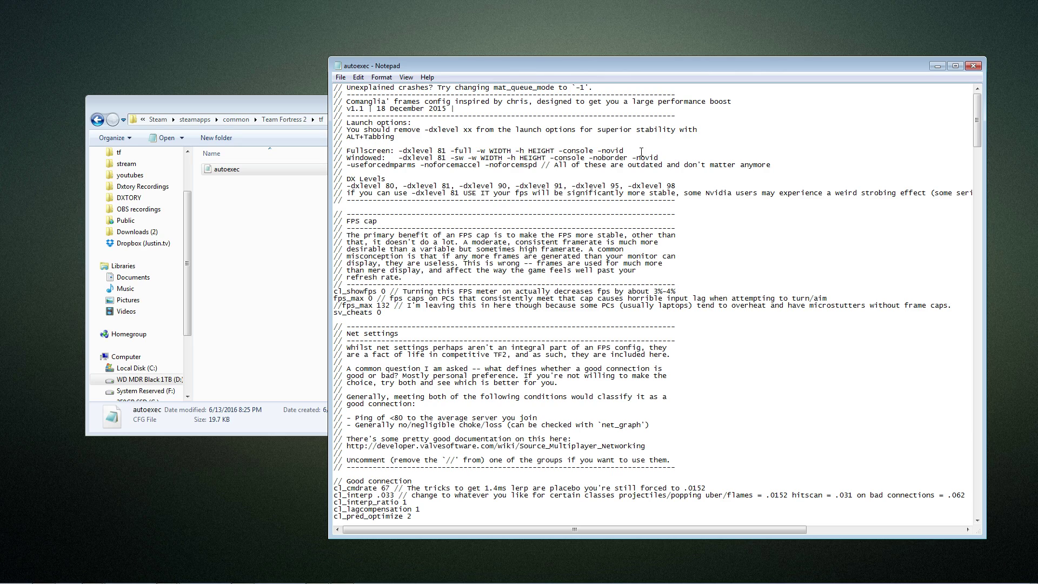
{"action": "left_click_drag", "start_coordinate": [629, 150], "coordinate": [401, 149]}
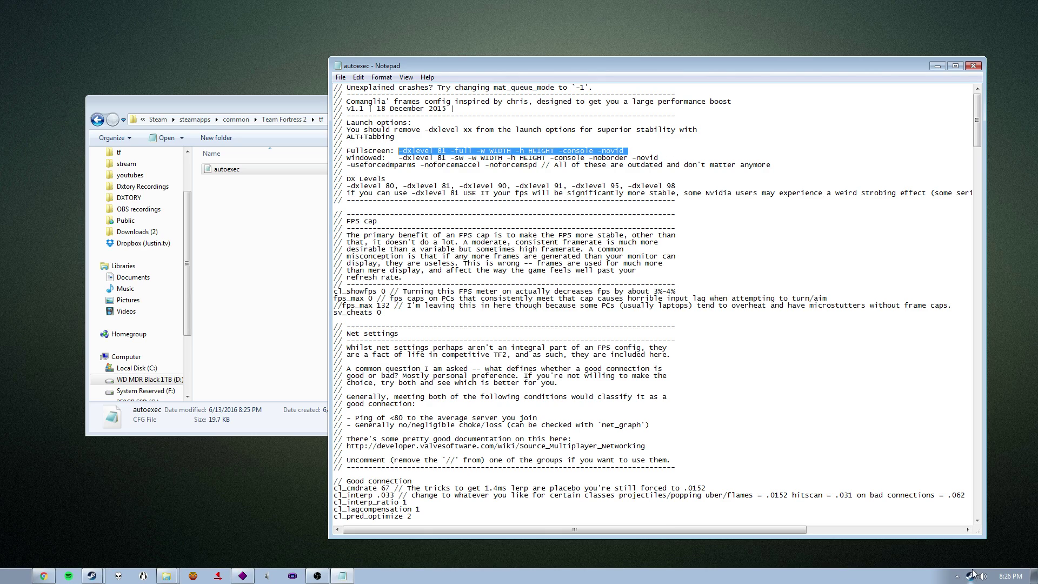
{"action": "right_click", "coordinate": [970, 576]}
Replace Team Fortress 2's launch options with the copied Comanglia launch options.
{"action": "left_click", "coordinate": [942, 495]}
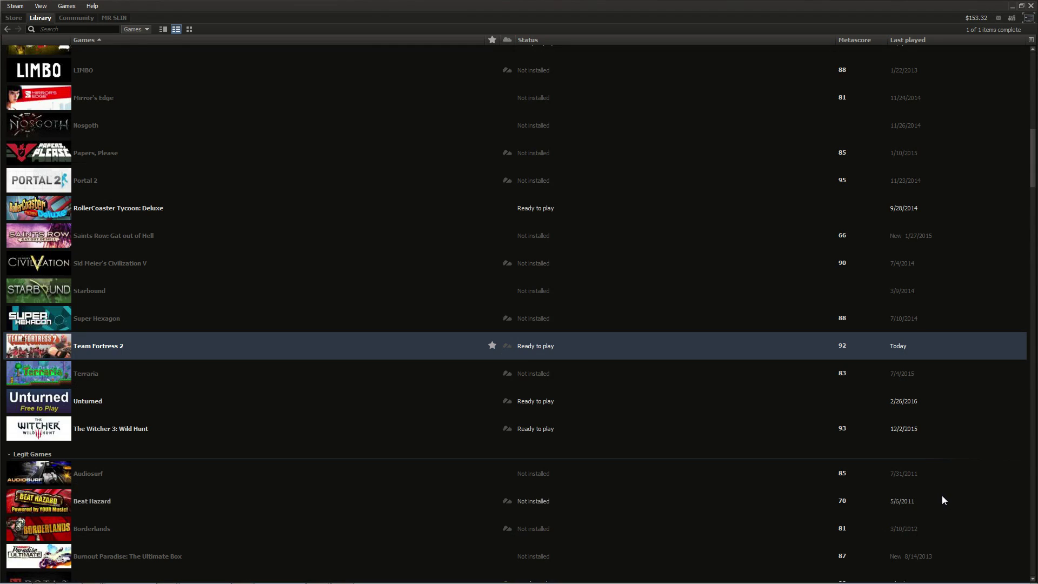
{"action": "right_click", "coordinate": [191, 357]}
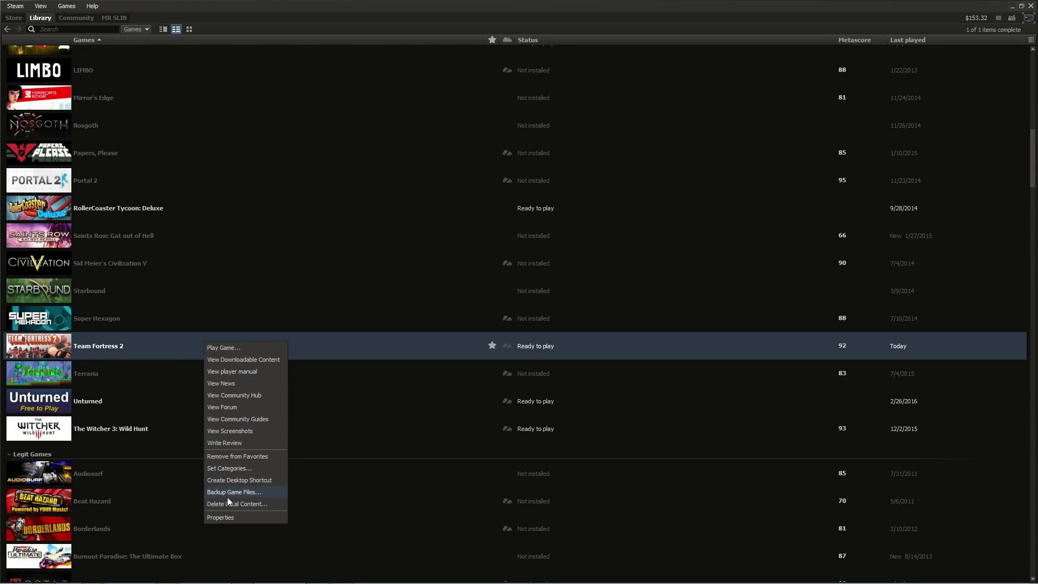
{"action": "left_click", "coordinate": [223, 518]}
{"action": "left_click", "coordinate": [320, 203]}
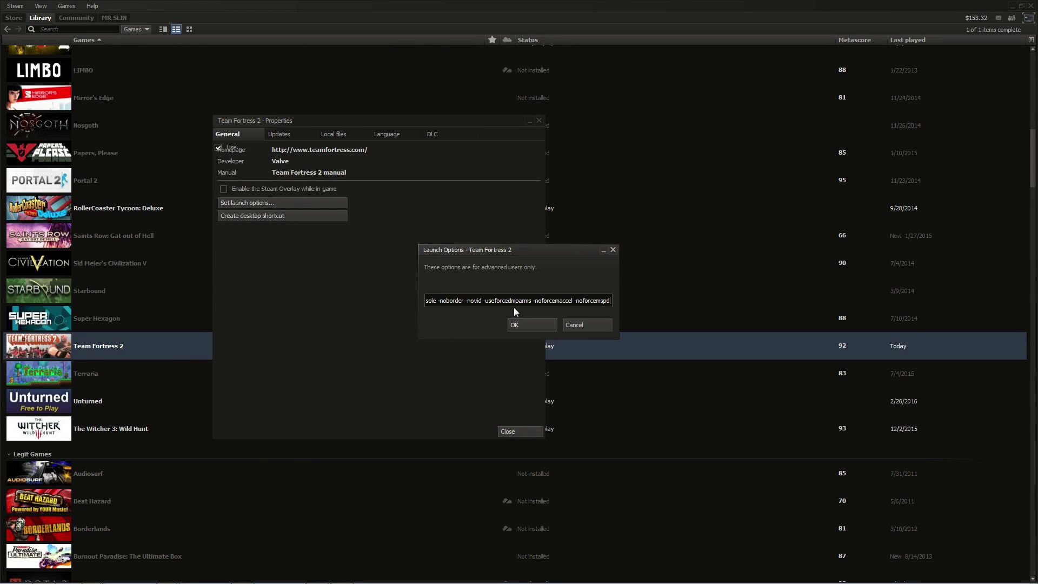
{"action": "key", "text": "ctrl+a"}
{"action": "key", "text": "Home"}
{"action": "key", "text": "ctrl+a"}
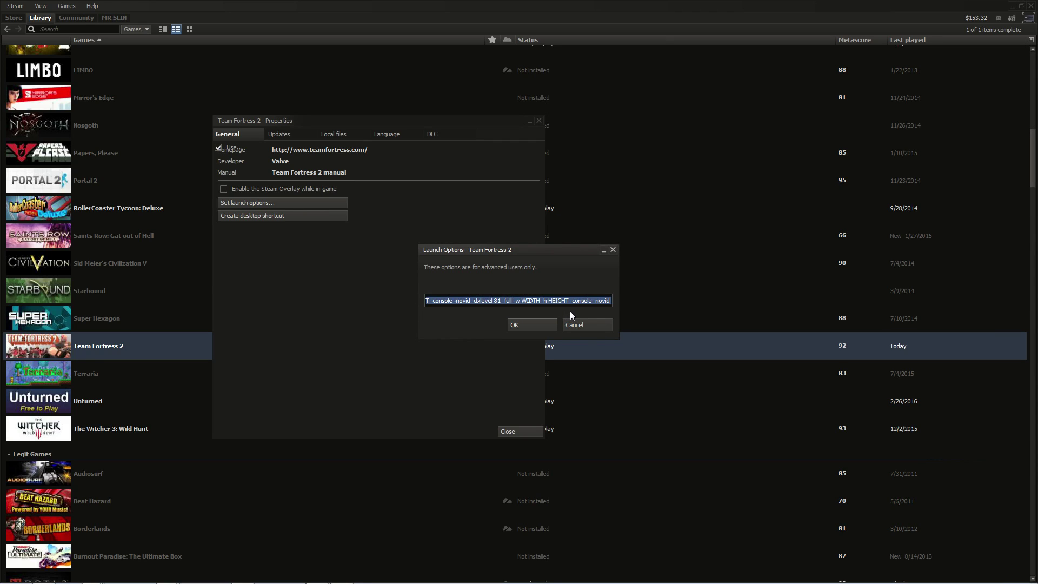
{"action": "key", "text": "ctrl+v"}
Replace the WIDTH and HEIGHT placeholders with 1920 and 1080, then confirm and close Properties.
{"action": "left_click_drag", "start_coordinate": [431, 300], "coordinate": [408, 298]}
{"action": "left_click", "coordinate": [525, 301]}
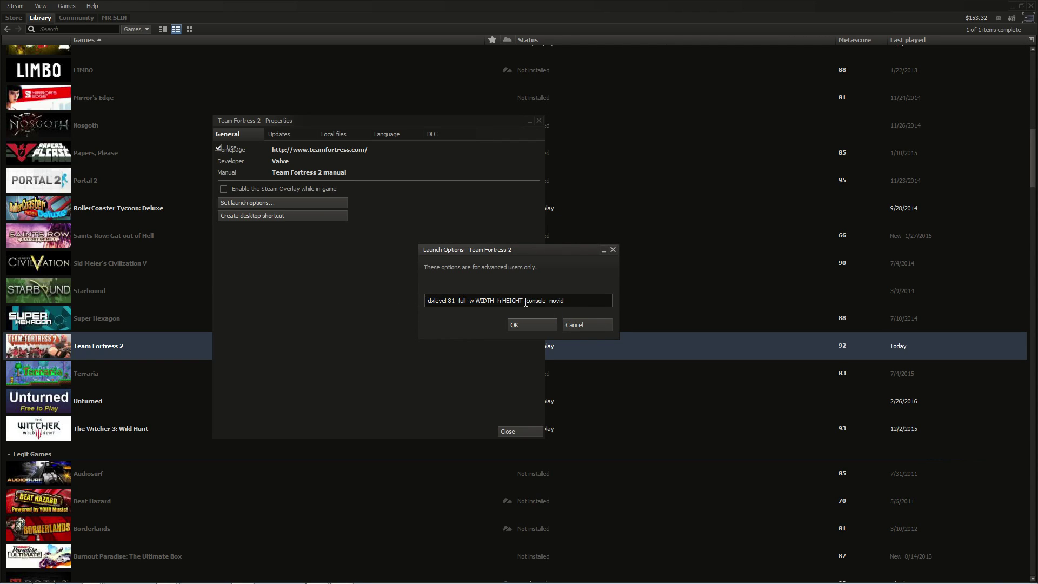
{"action": "left_click_drag", "start_coordinate": [488, 301], "coordinate": [476, 300]}
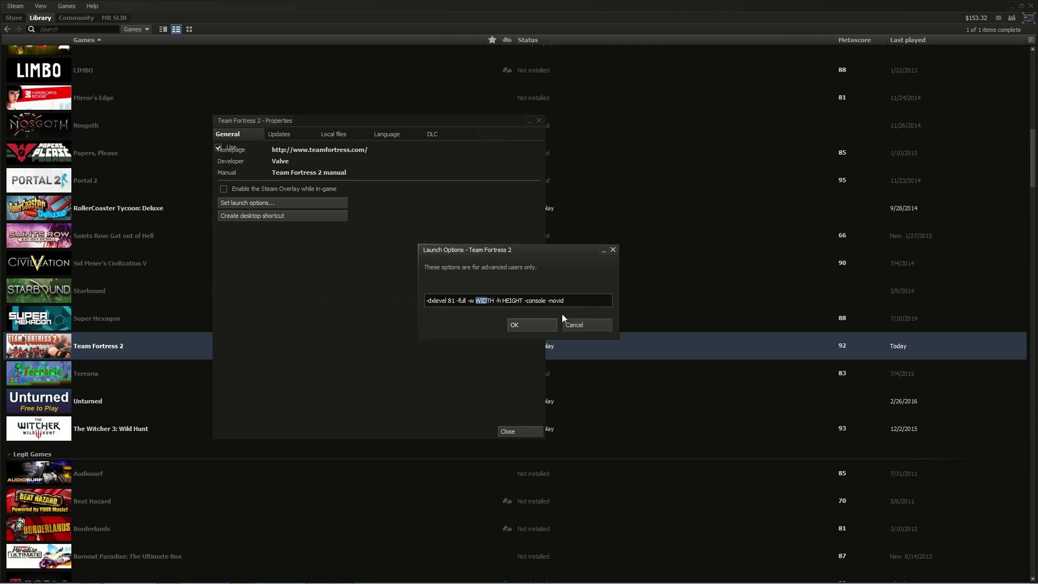
{"action": "double_click", "coordinate": [489, 301]}
{"action": "type", "text": "1920"}
{"action": "double_click", "coordinate": [514, 301]}
{"action": "type", "text": "1080"}
{"action": "left_click_drag", "start_coordinate": [559, 301], "coordinate": [343, 293]}
{"action": "left_click", "coordinate": [524, 324]}
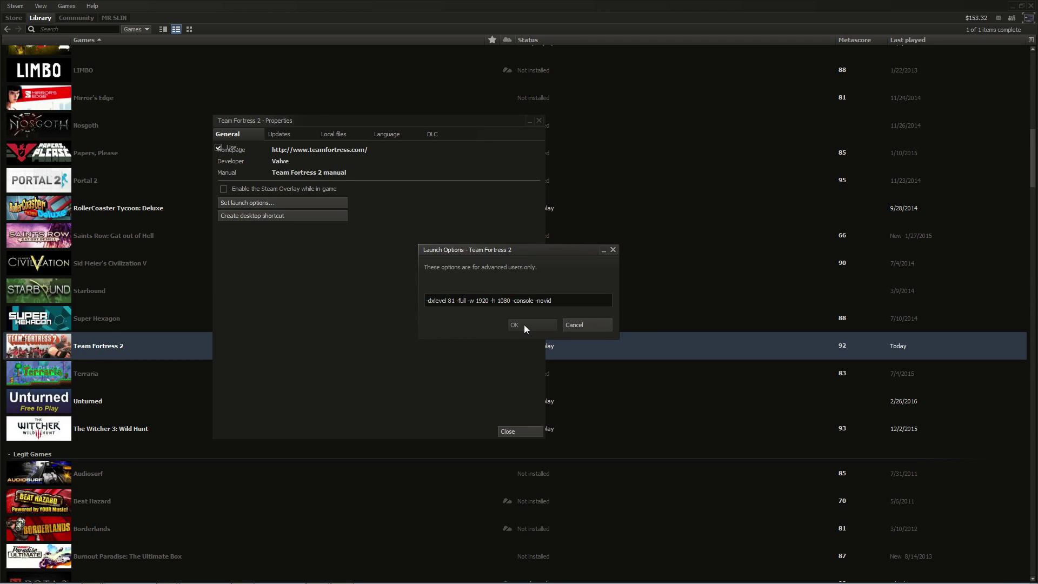
{"action": "left_click", "coordinate": [520, 429]}
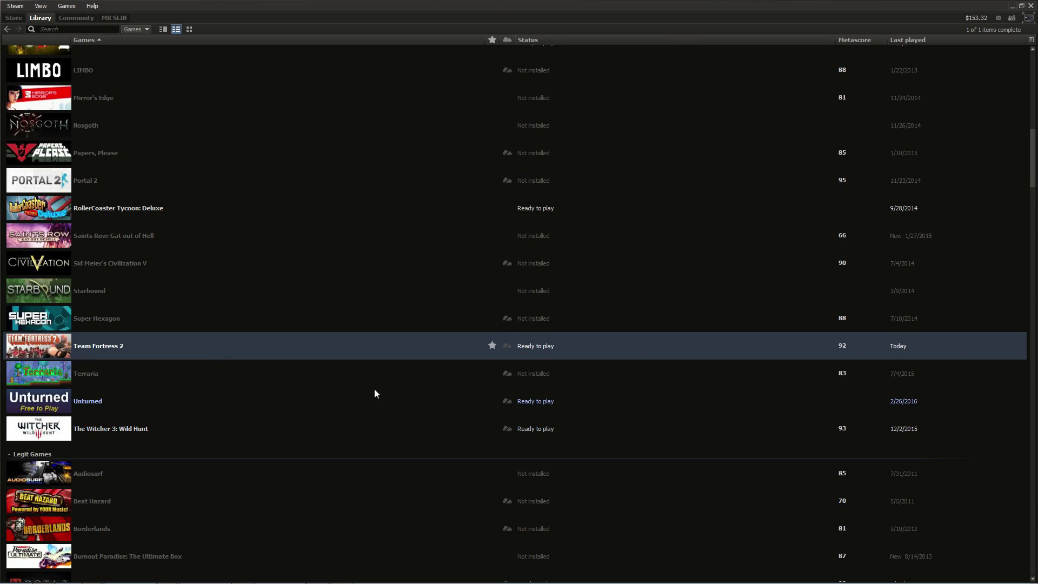
Delete '-dxlevel 81' so launch options read -full -w 1920 -h 1080 -console -novid, then confirm.
{"action": "right_click", "coordinate": [219, 357]}
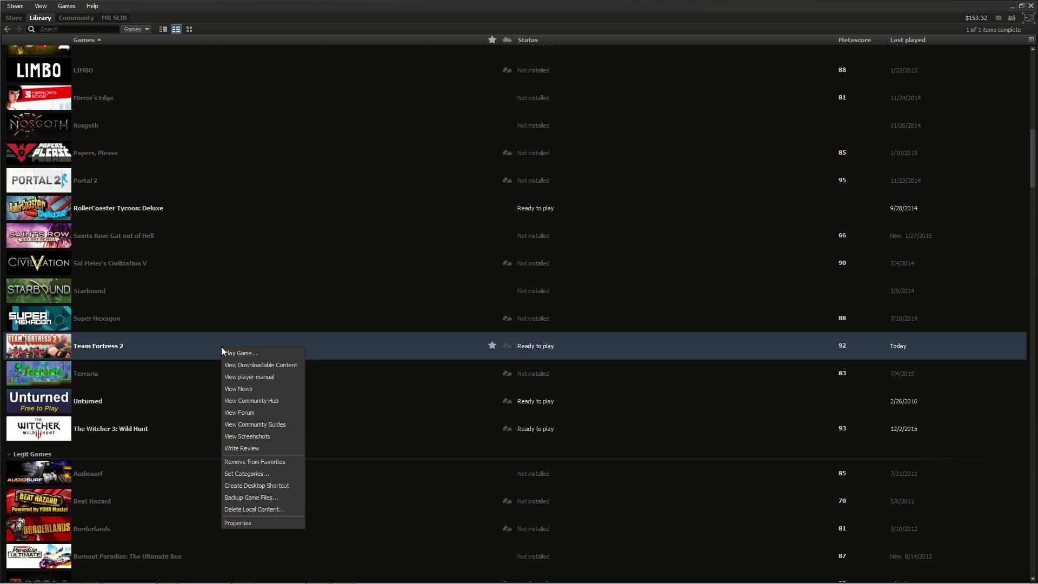
{"action": "left_click", "coordinate": [261, 520]}
{"action": "left_click", "coordinate": [303, 203]}
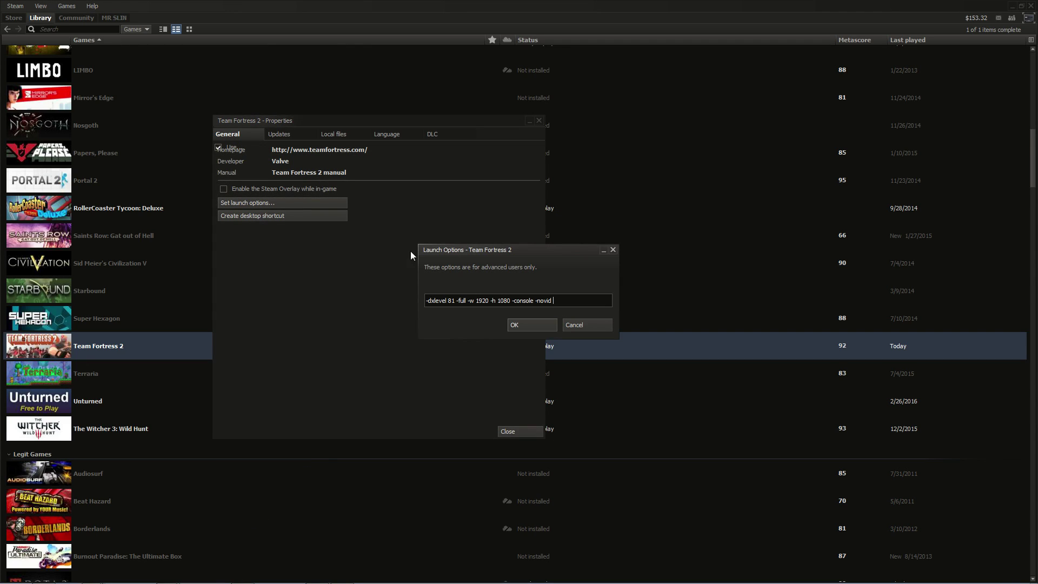
{"action": "left_click_drag", "start_coordinate": [562, 299], "coordinate": [431, 297]}
{"action": "left_click", "coordinate": [476, 303]}
{"action": "left_click_drag", "start_coordinate": [457, 302], "coordinate": [408, 294]}
{"action": "key", "text": "BackSpace"}
{"action": "left_click", "coordinate": [532, 325]}
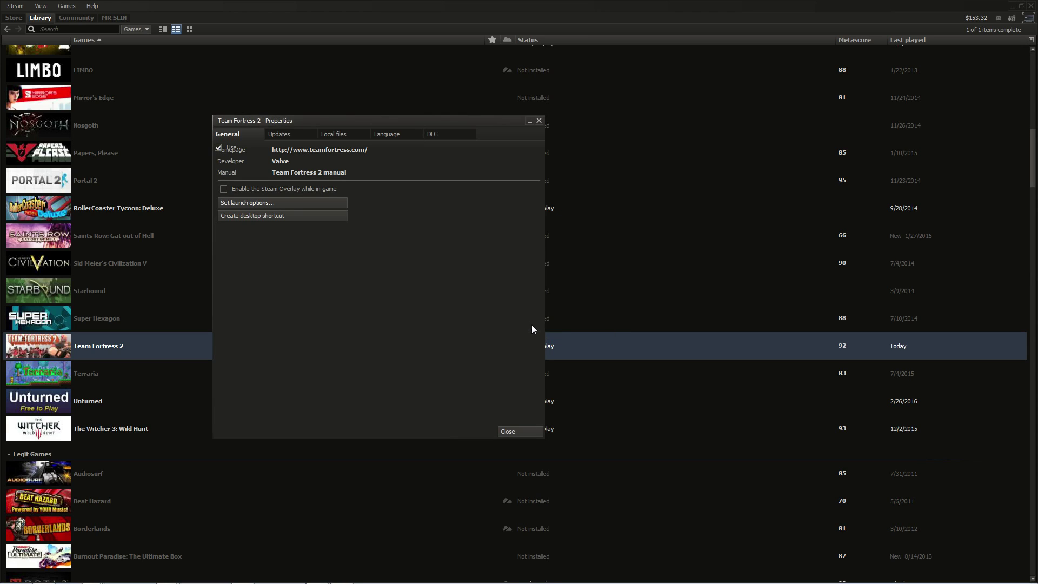
{"action": "left_click", "coordinate": [518, 428]}
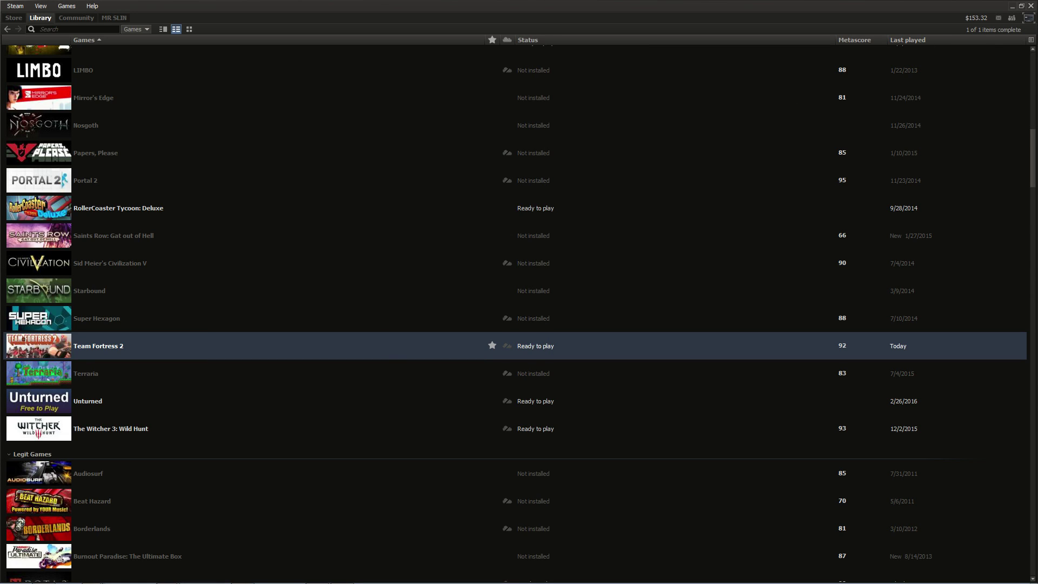
{"action": "left_click", "coordinate": [1021, 6]}
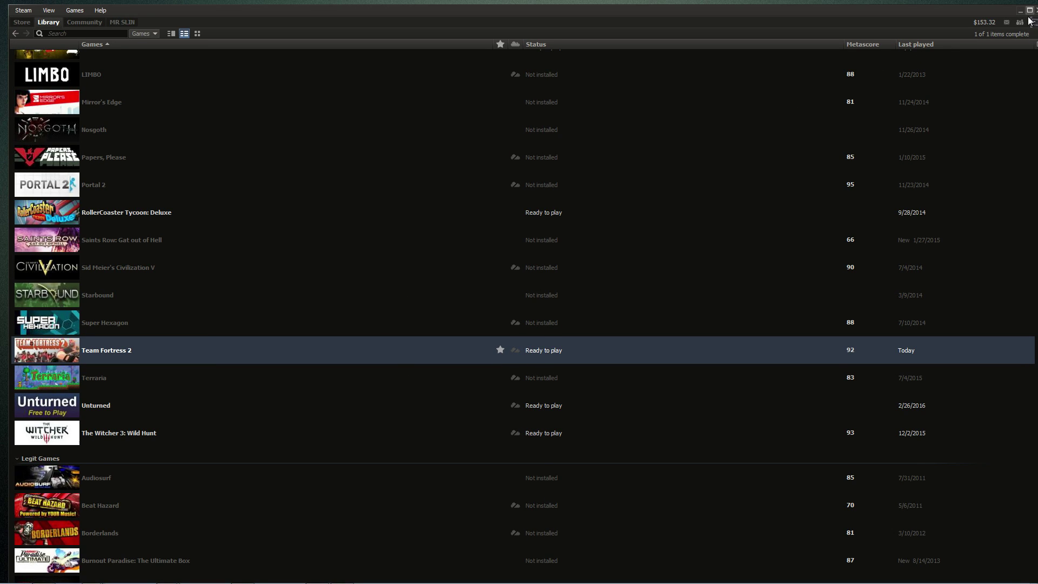
Bring the autoexec Notepad window forward and highlight the Comanglia header notes.
{"action": "left_click", "coordinate": [981, 14]}
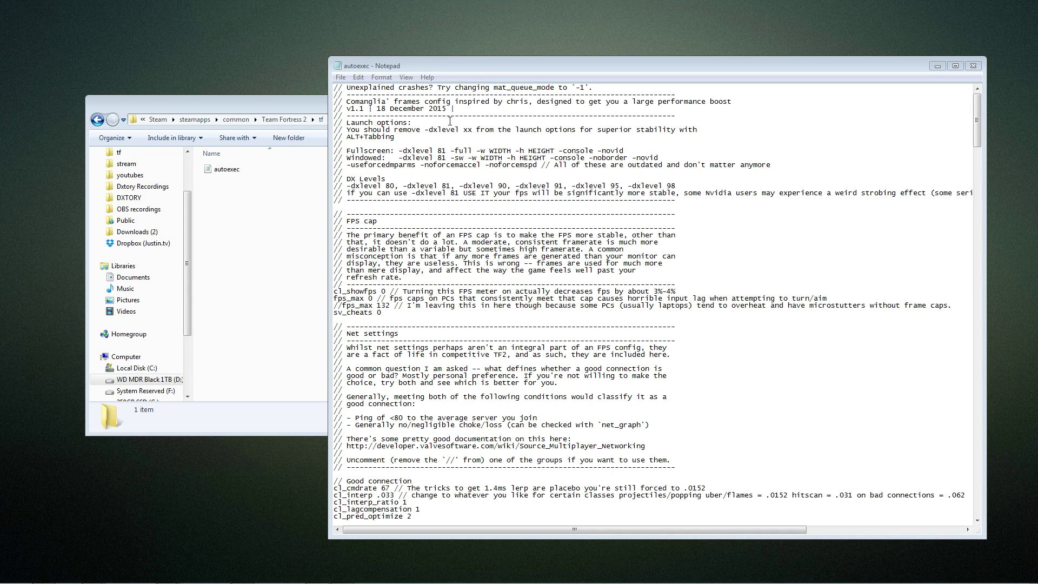
{"action": "left_click_drag", "start_coordinate": [468, 130], "coordinate": [718, 304]}
{"action": "left_click", "coordinate": [768, 260]}
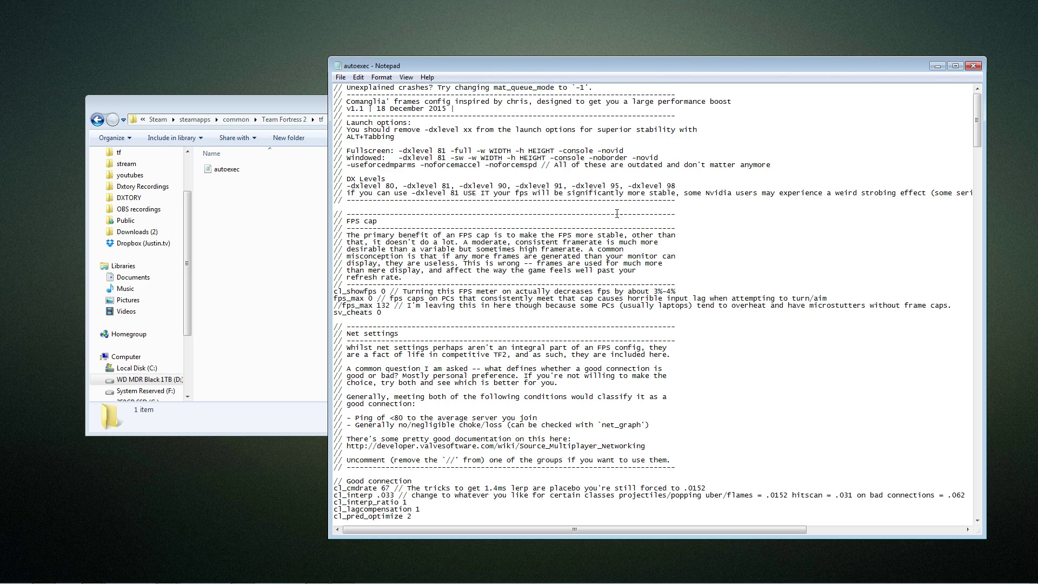
{"action": "left_click", "coordinate": [342, 102]}
{"action": "key", "text": "shift+End"}
{"action": "left_click", "coordinate": [342, 101]}
{"action": "key", "text": "shift+Home"}
{"action": "left_click", "coordinate": [346, 96]}
{"action": "left_click_drag", "start_coordinate": [335, 101], "coordinate": [379, 155]}
{"action": "left_click", "coordinate": [351, 99]}
Scroll down to the net settings and point out the active Good connection group.
{"action": "scroll", "coordinate": [361, 246], "scroll_direction": "down", "scroll_amount": 11}
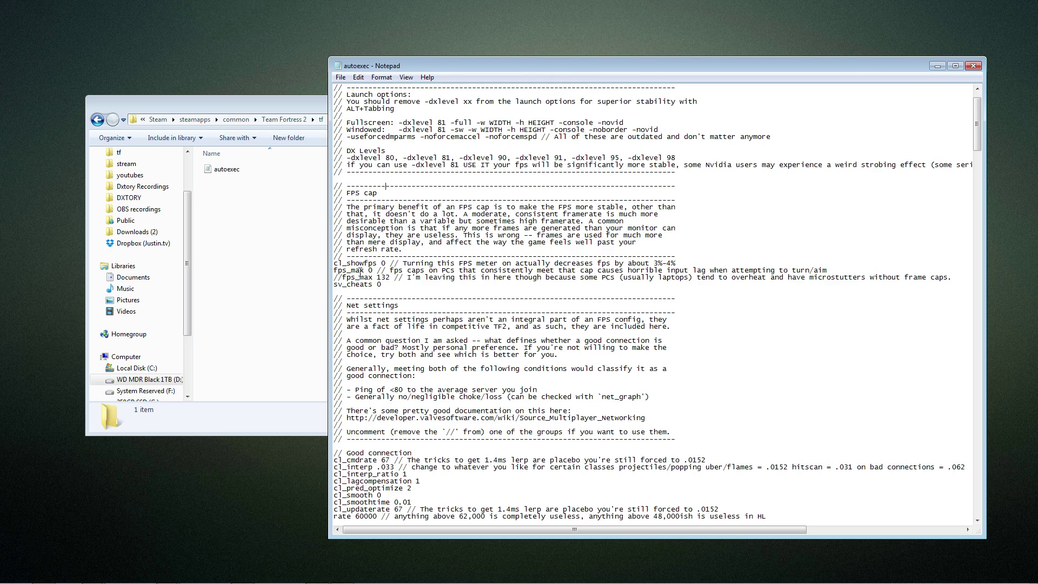
{"action": "scroll", "coordinate": [363, 238], "scroll_direction": "up", "scroll_amount": 4}
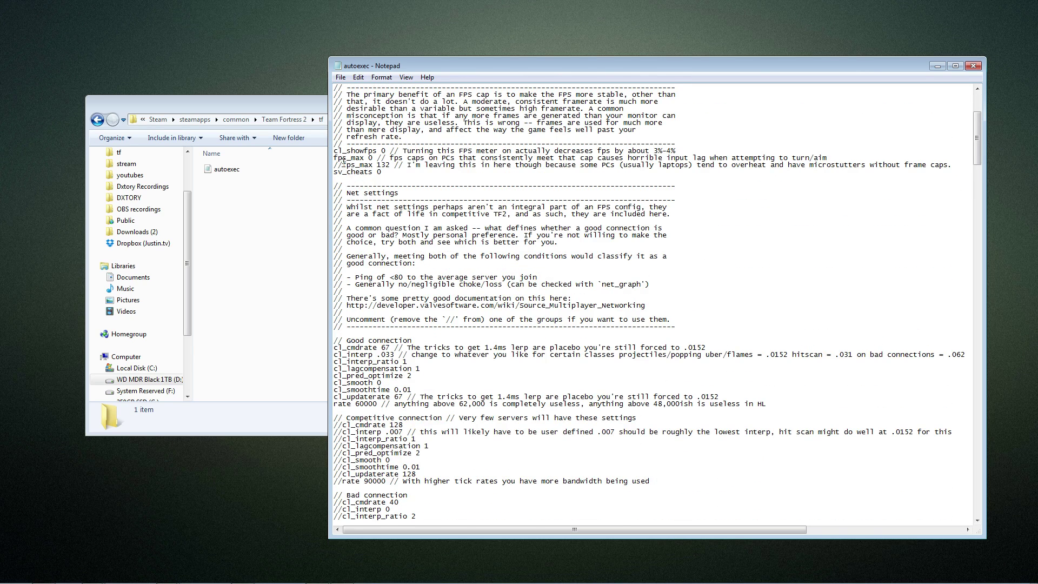
{"action": "left_click_drag", "start_coordinate": [328, 150], "coordinate": [333, 151]}
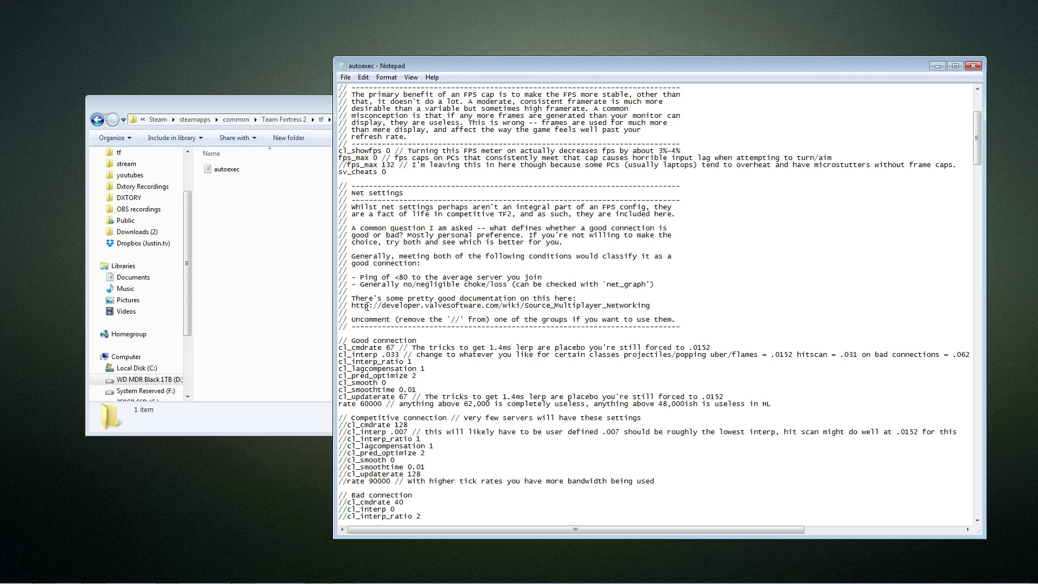
{"action": "scroll", "coordinate": [441, 419], "scroll_direction": "down", "scroll_amount": 4}
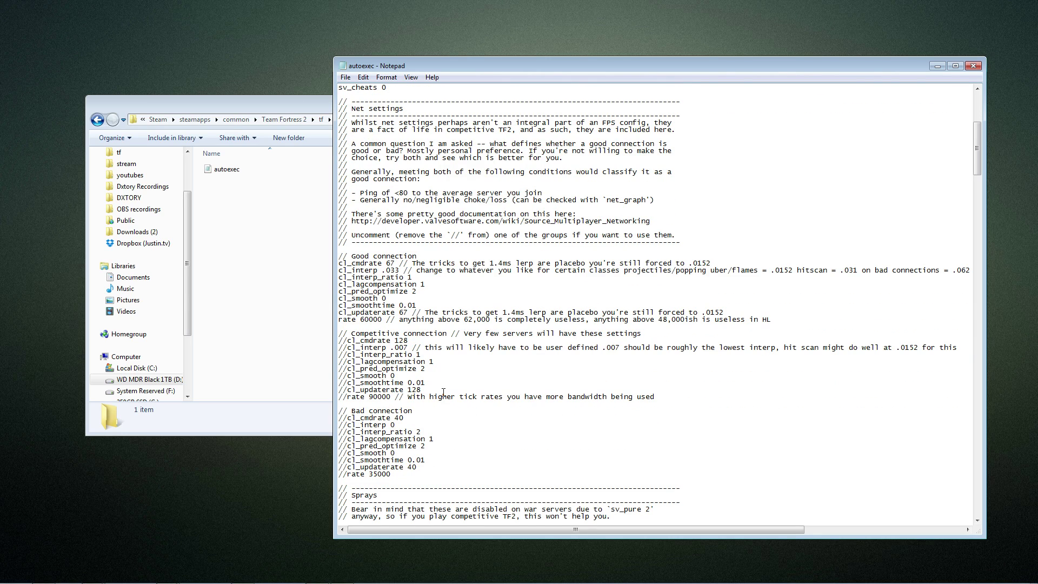
{"action": "scroll", "coordinate": [444, 301], "scroll_direction": "down", "scroll_amount": 4}
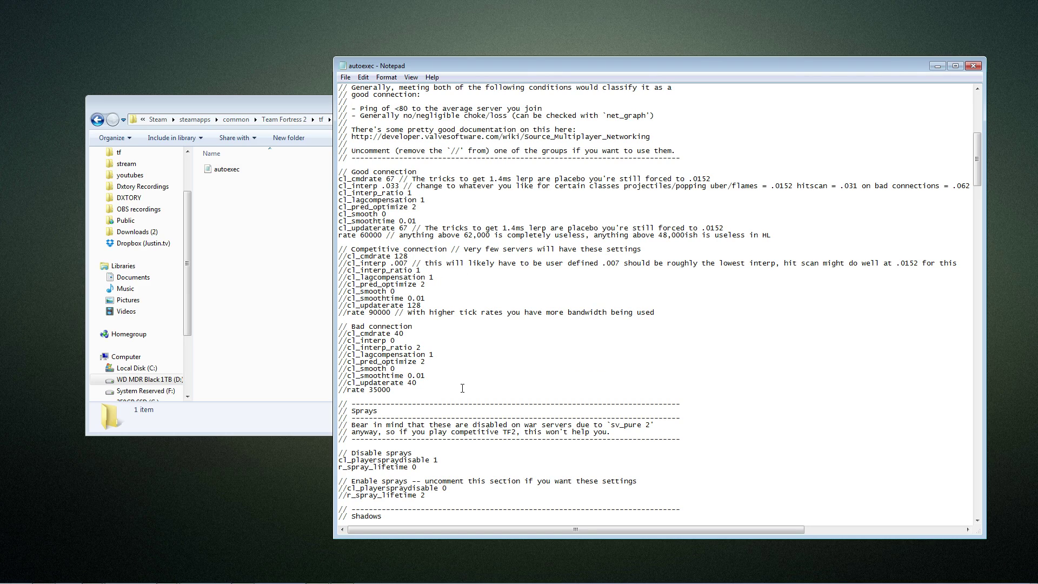
{"action": "left_click_drag", "start_coordinate": [394, 208], "coordinate": [387, 215]}
{"action": "left_click", "coordinate": [540, 361]}
Comment out cl_playerspraydisable 1 and r_spray_lifetime 0; uncomment cl_playerspraydisable 0 and r_spray_lifetime 2.
{"action": "scroll", "coordinate": [545, 328], "scroll_direction": "down", "scroll_amount": 11}
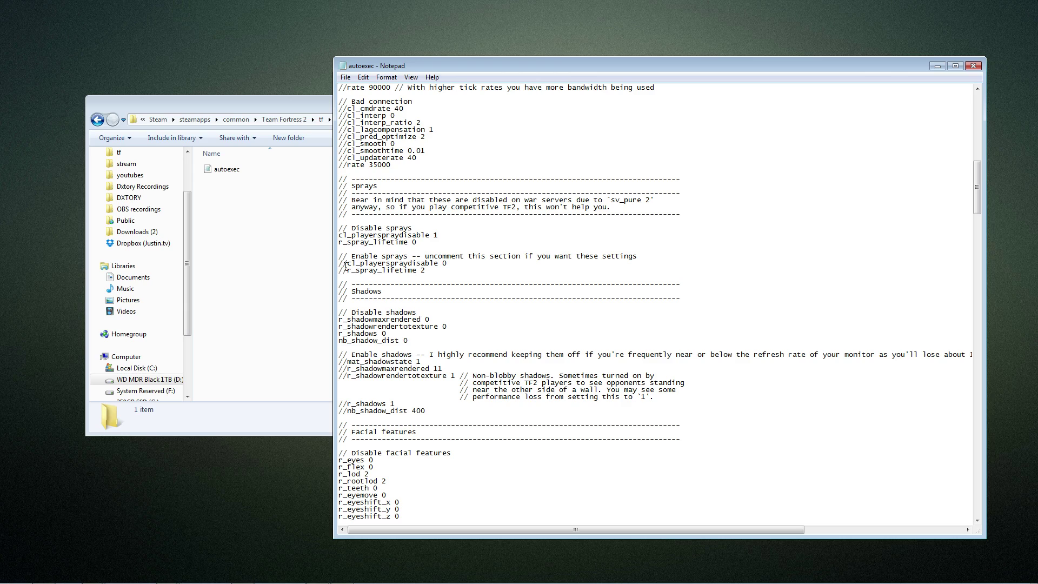
{"action": "left_click", "coordinate": [340, 236]}
{"action": "type", "text": "//"}
{"action": "left_click", "coordinate": [339, 242]}
{"action": "type", "text": "//"}
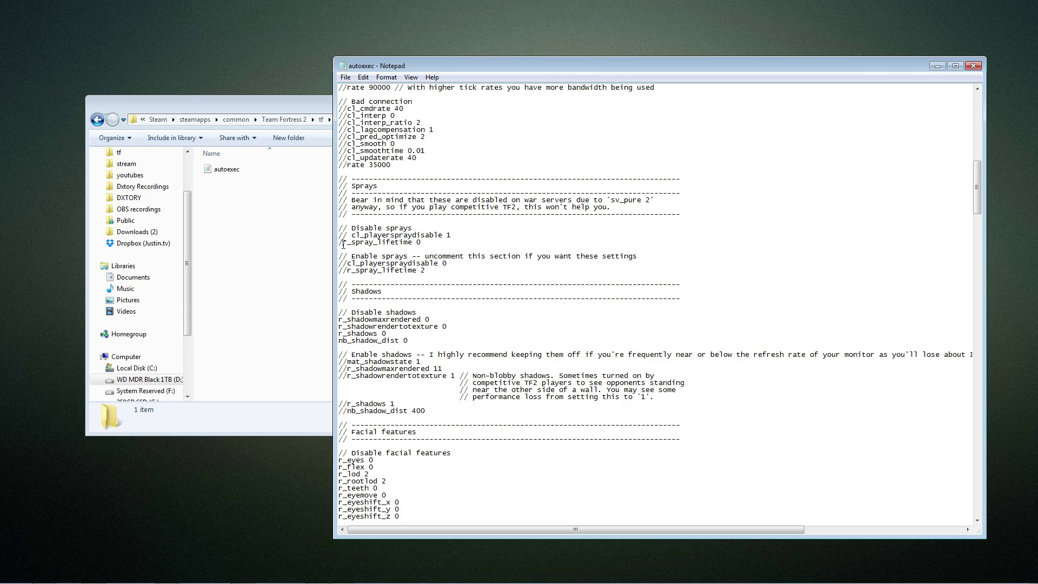
{"action": "left_click", "coordinate": [347, 264]}
{"action": "key", "text": "BackSpace"}
{"action": "key", "text": "BackSpace"}
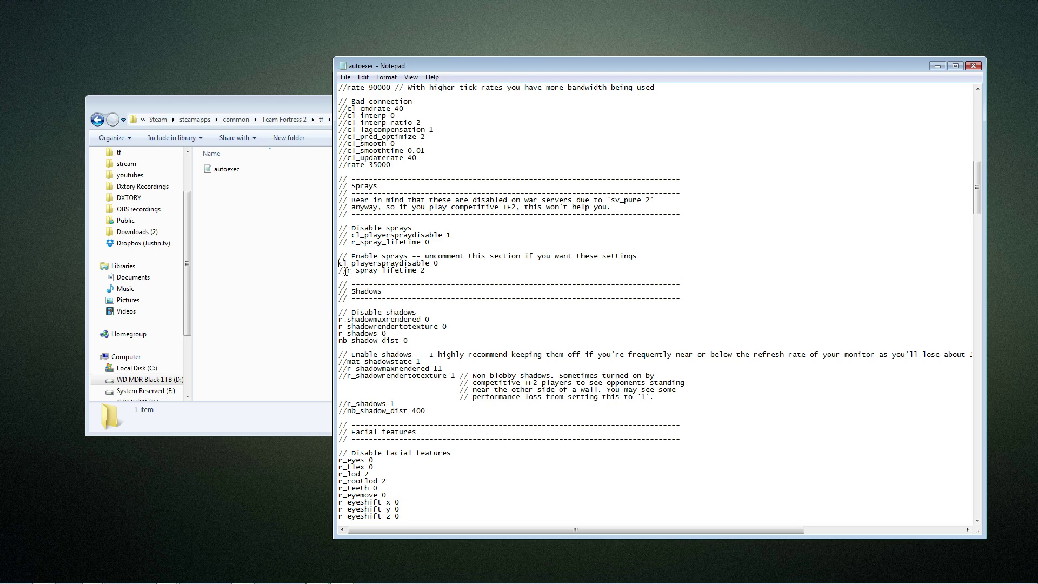
{"action": "left_click", "coordinate": [346, 271]}
{"action": "key", "text": "BackSpace"}
{"action": "key", "text": "BackSpace"}
{"action": "scroll", "coordinate": [413, 368], "scroll_direction": "down", "scroll_amount": 4}
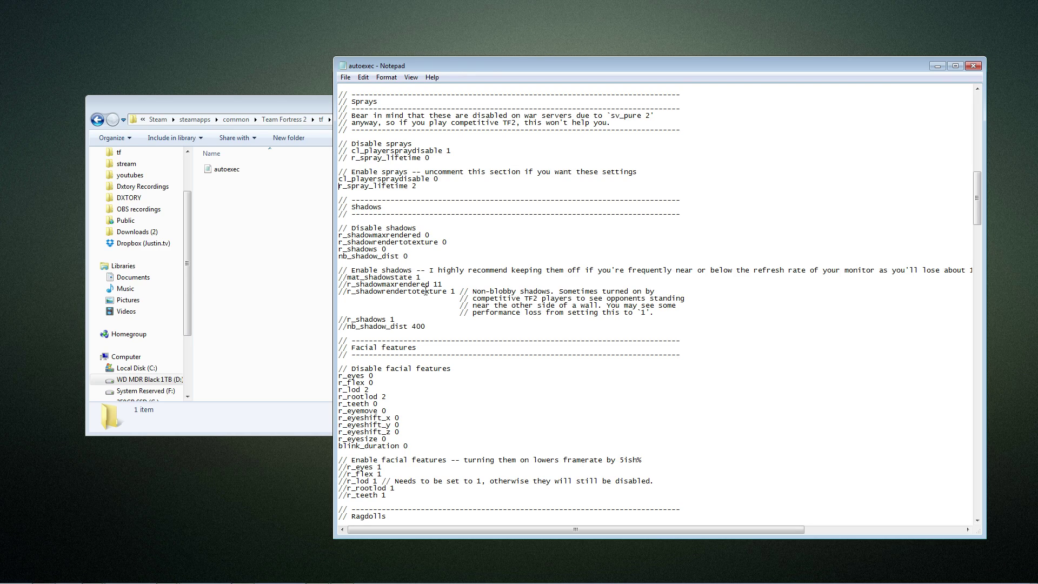
Scroll through and highlight the disable facial features lines.
{"action": "scroll", "coordinate": [452, 287], "scroll_direction": "down", "scroll_amount": 4}
{"action": "left_click_drag", "start_coordinate": [338, 303], "coordinate": [399, 349]}
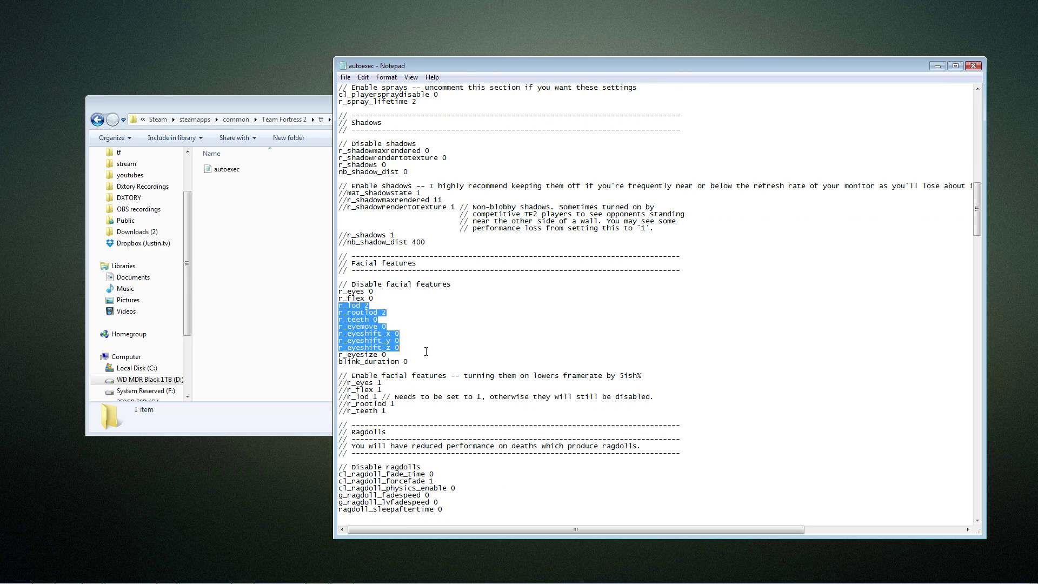
{"action": "left_click", "coordinate": [464, 353]}
{"action": "scroll", "coordinate": [468, 334], "scroll_direction": "down", "scroll_amount": 3}
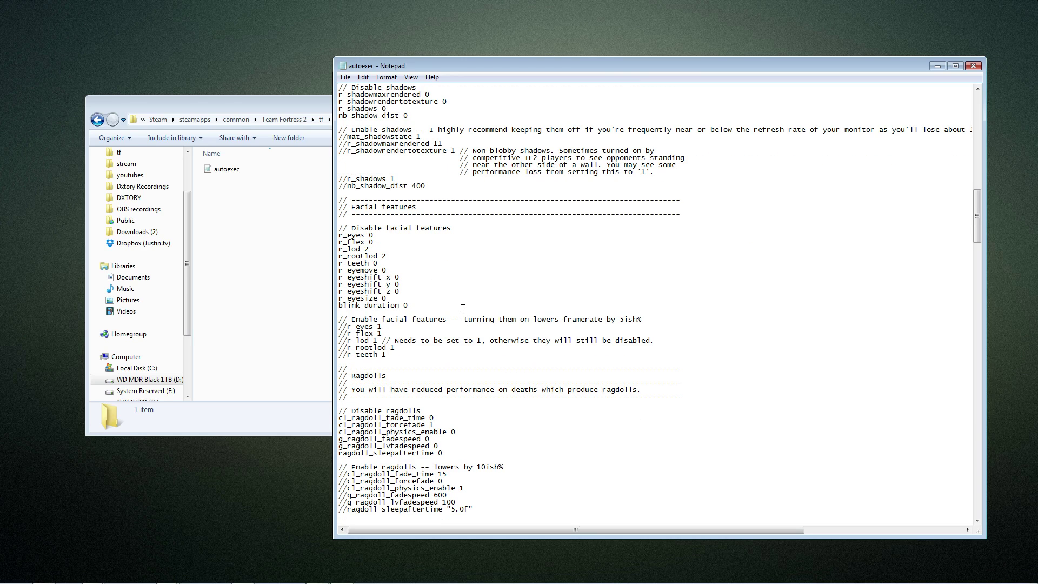
{"action": "left_click_drag", "start_coordinate": [459, 308], "coordinate": [475, 228]}
{"action": "left_click", "coordinate": [471, 270]}
Review the ragdoll, gib, Graphical and misc settings, then close the autoexec file.
{"action": "scroll", "coordinate": [436, 314], "scroll_direction": "down", "scroll_amount": 7}
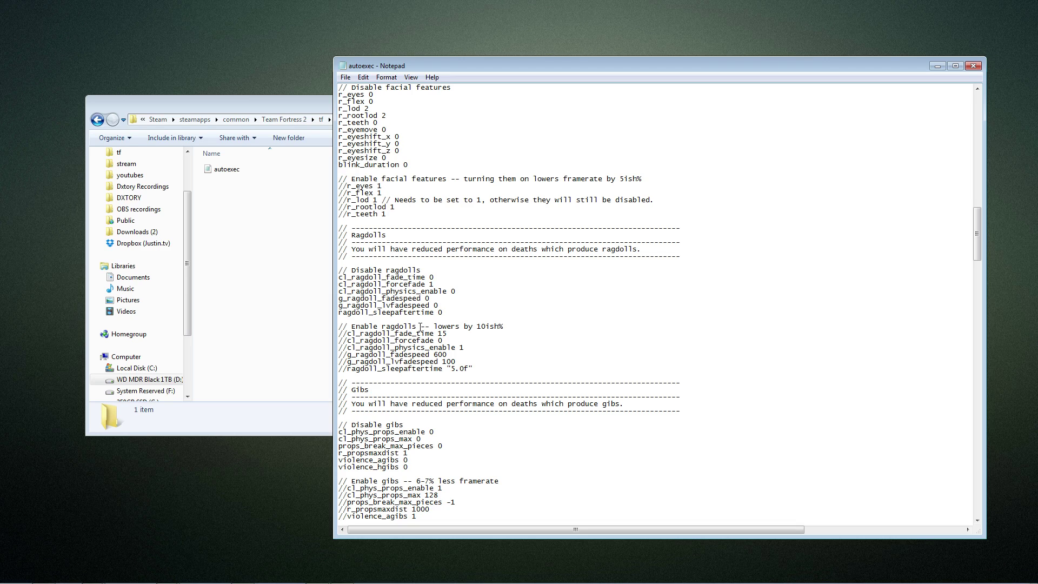
{"action": "scroll", "coordinate": [383, 320], "scroll_direction": "down", "scroll_amount": 9}
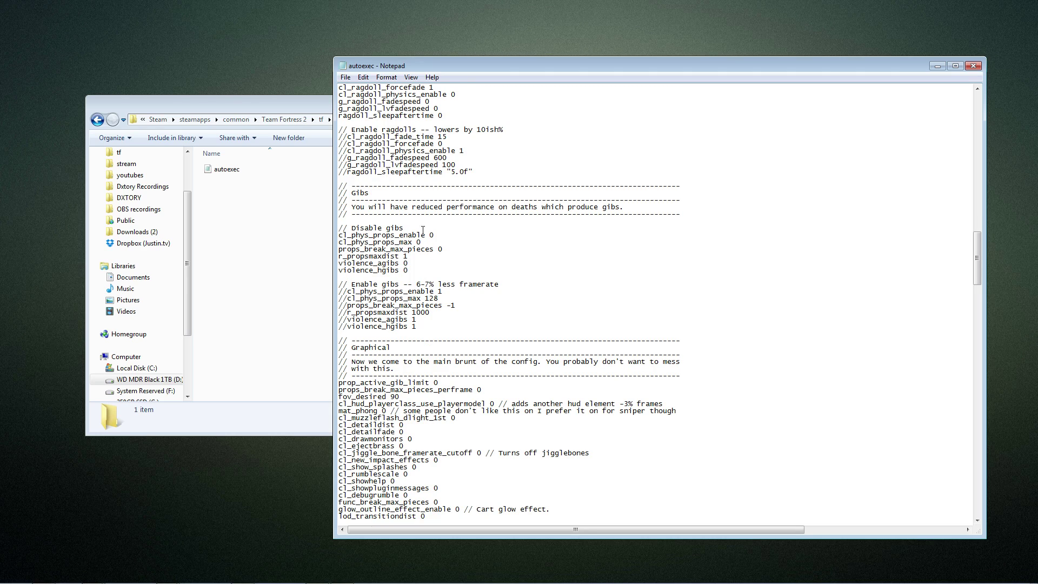
{"action": "scroll", "coordinate": [560, 302], "scroll_direction": "down", "scroll_amount": 4}
{"action": "left_click_drag", "start_coordinate": [522, 242], "coordinate": [568, 396]}
{"action": "left_click", "coordinate": [512, 324]}
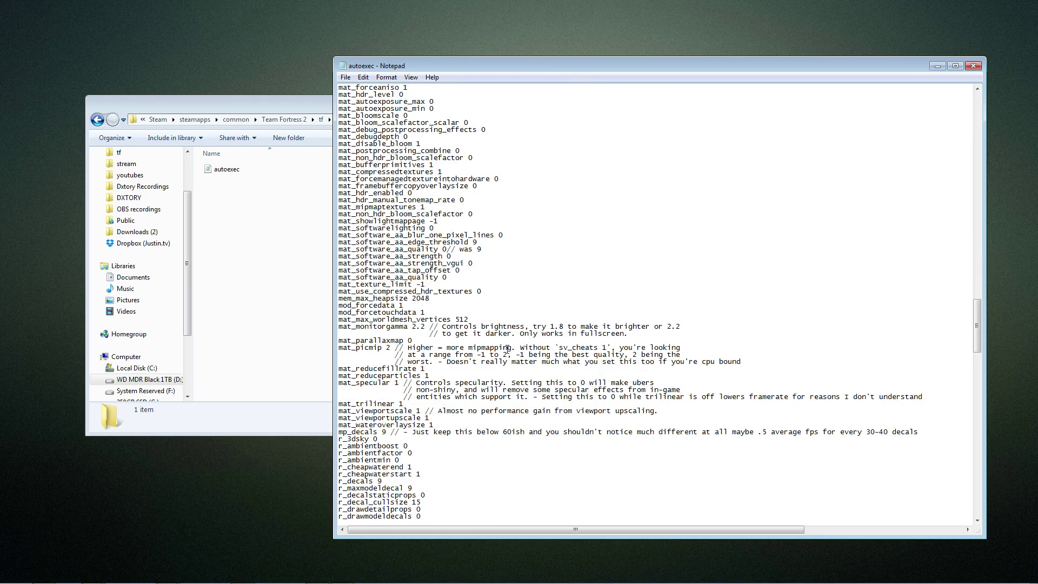
{"action": "scroll", "coordinate": [508, 347], "scroll_direction": "down", "scroll_amount": 20}
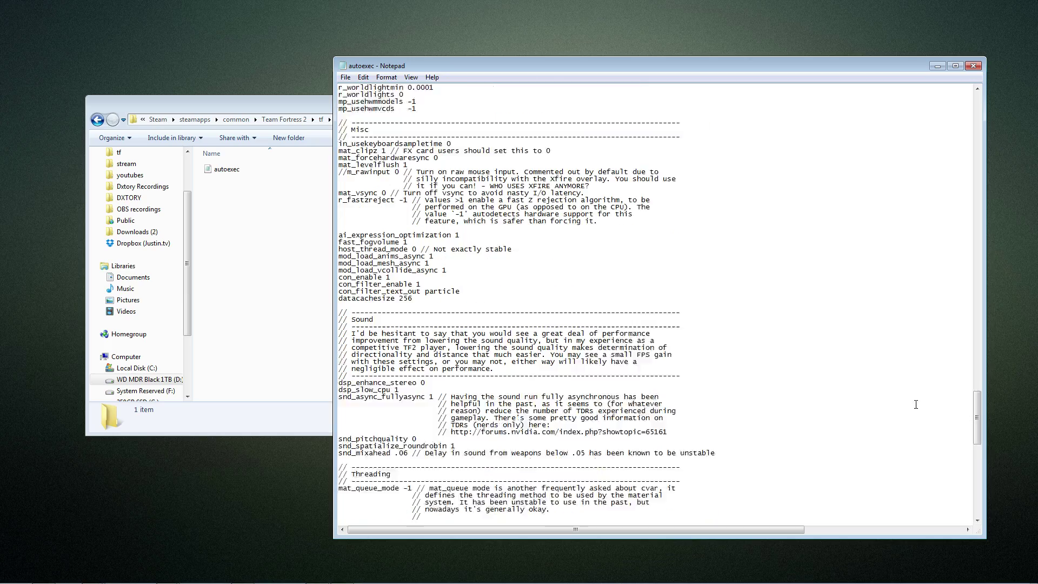
{"action": "scroll", "coordinate": [915, 405], "scroll_direction": "down", "scroll_amount": 10}
{"action": "left_click_drag", "start_coordinate": [977, 449], "coordinate": [978, 120]}
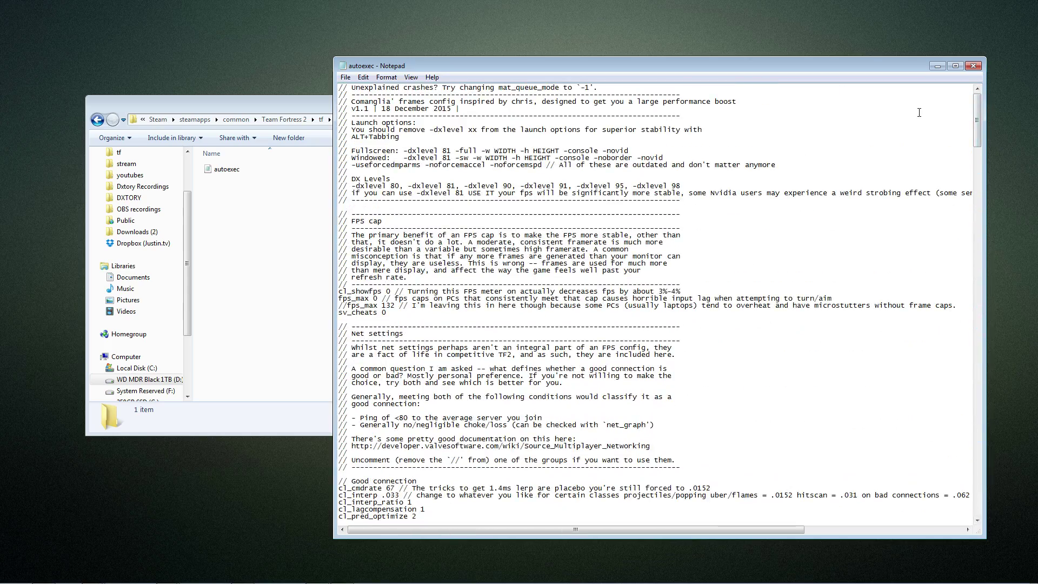
{"action": "left_click", "coordinate": [973, 66]}
Save the changes to autoexec.cfg when Notepad prompts on closing.
{"action": "left_click", "coordinate": [495, 319]}
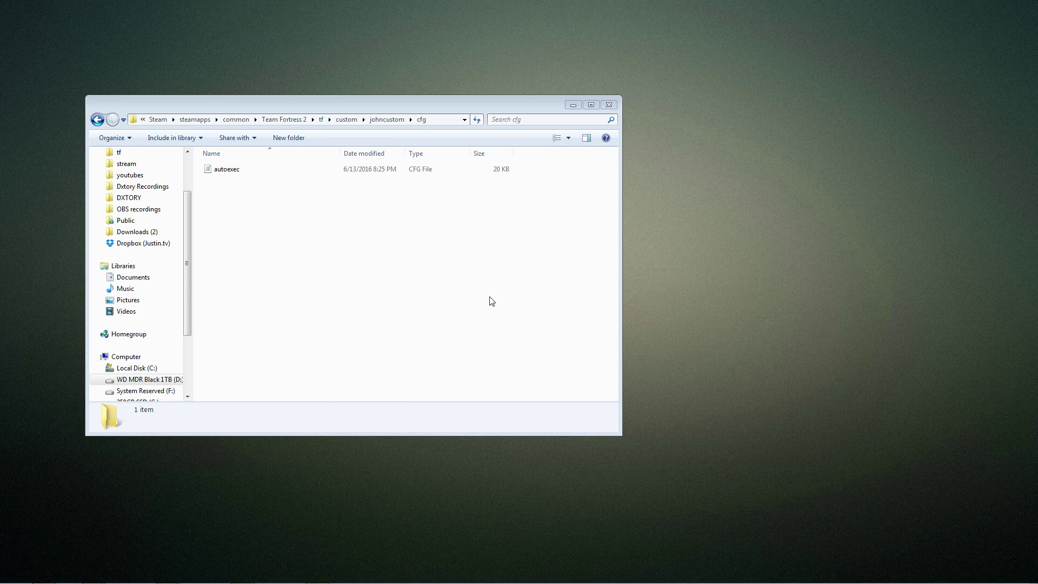